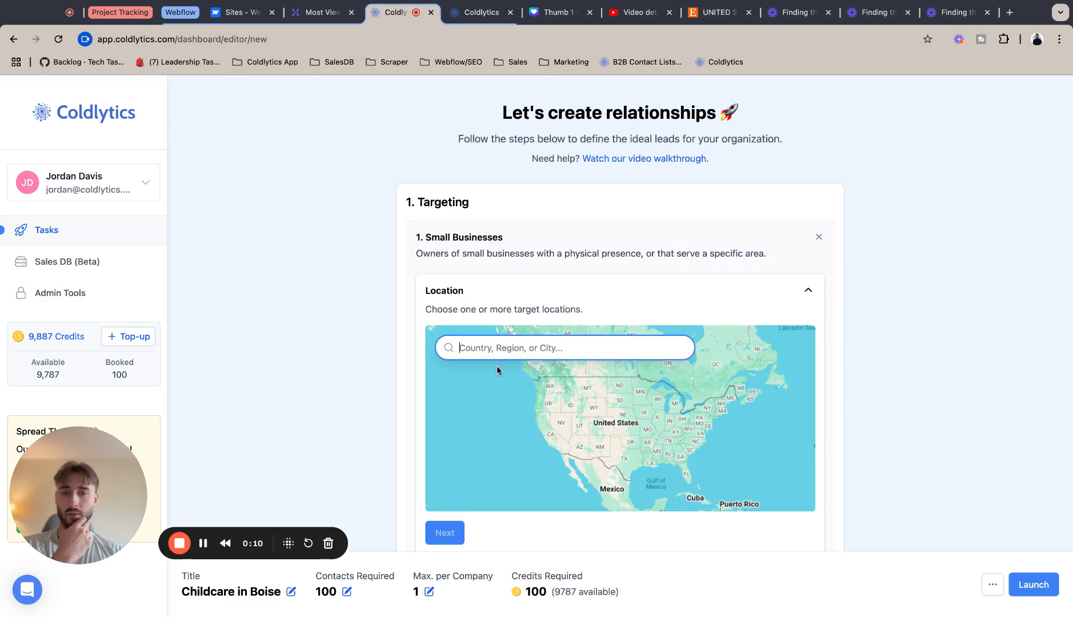
Search the location map for Boise and select Boise, ID, USA as a target location.
{"action": "type", "text": "b"}
{"action": "key", "text": "BackSpace"}
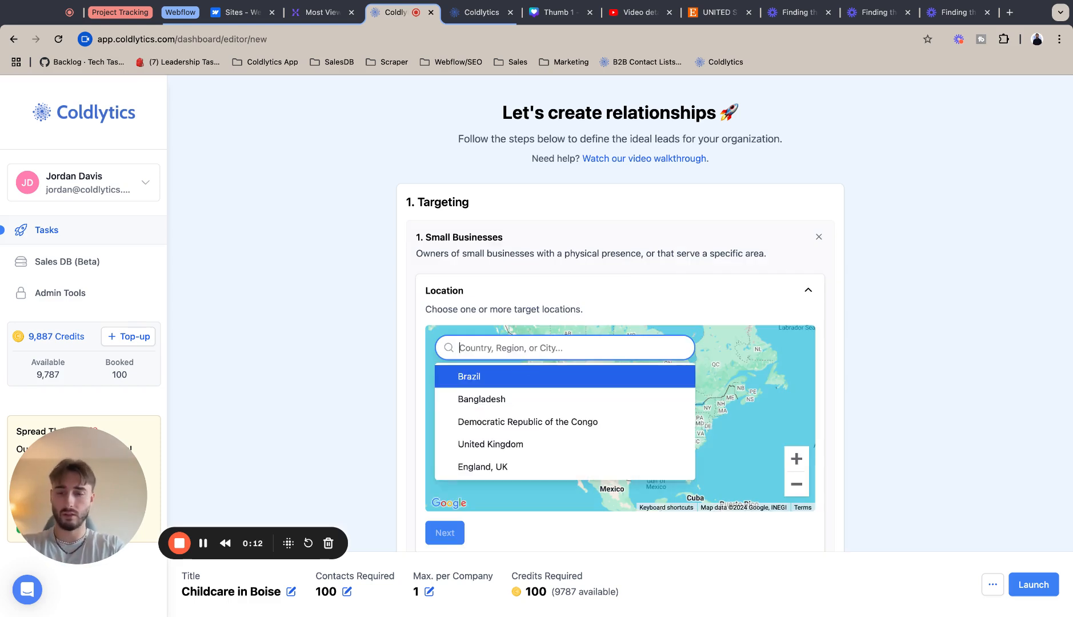
{"action": "type", "text": "Boise"}
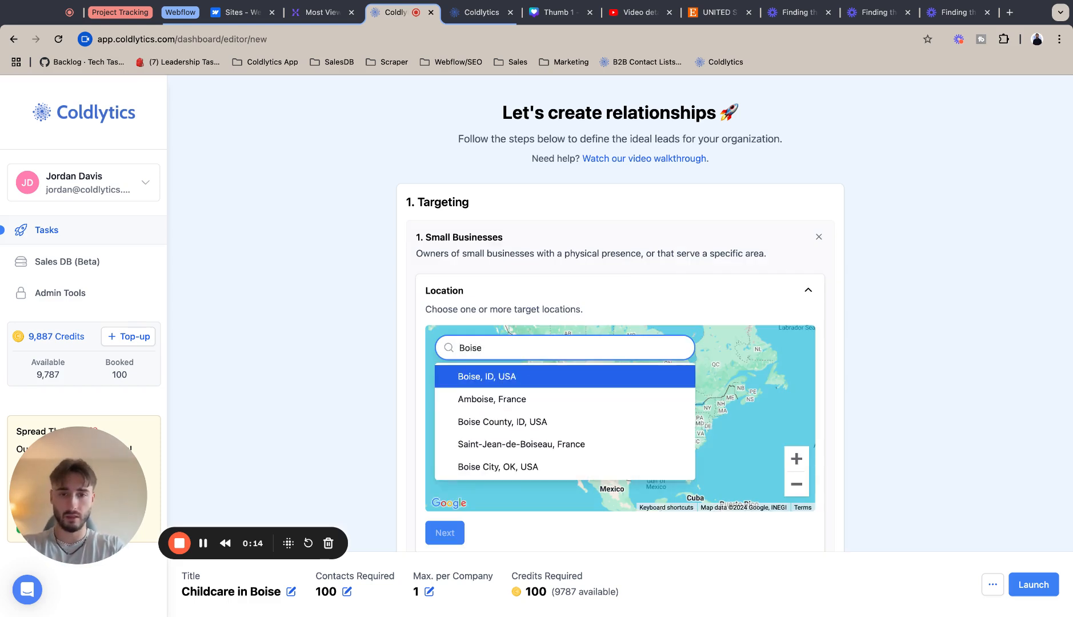
{"action": "left_click", "coordinate": [524, 372]}
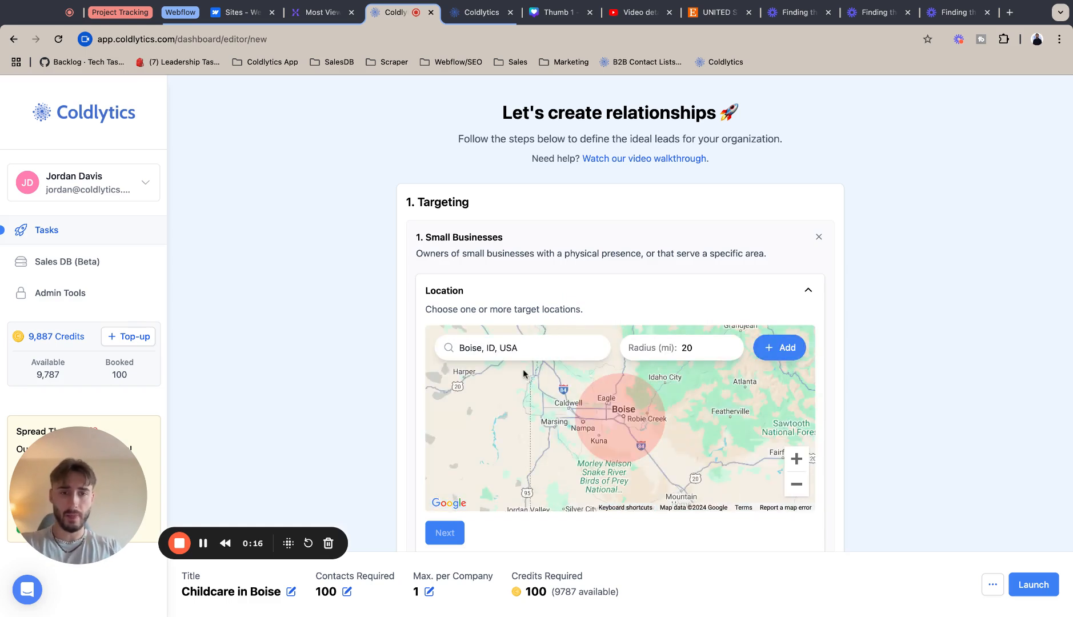
Set the search radius to 25 miles and add the Boise location.
{"action": "left_click", "coordinate": [723, 354]}
{"action": "left_click", "coordinate": [796, 462]}
{"action": "left_click", "coordinate": [796, 463]}
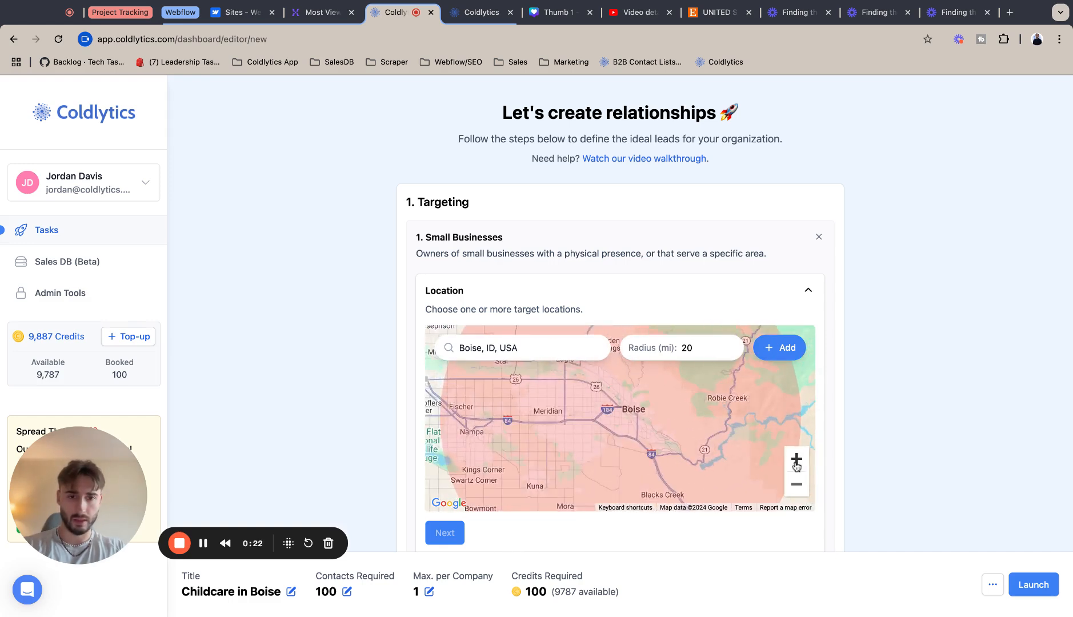
{"action": "left_click", "coordinate": [796, 464]}
{"action": "left_click", "coordinate": [796, 490]}
{"action": "left_click", "coordinate": [796, 490]}
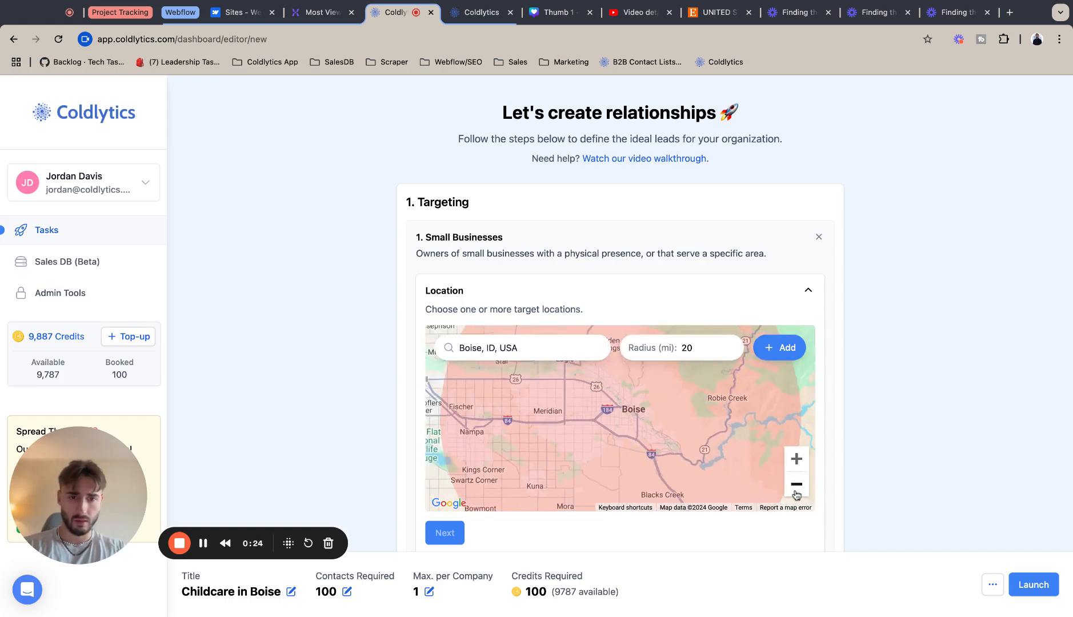
{"action": "left_click", "coordinate": [796, 490]}
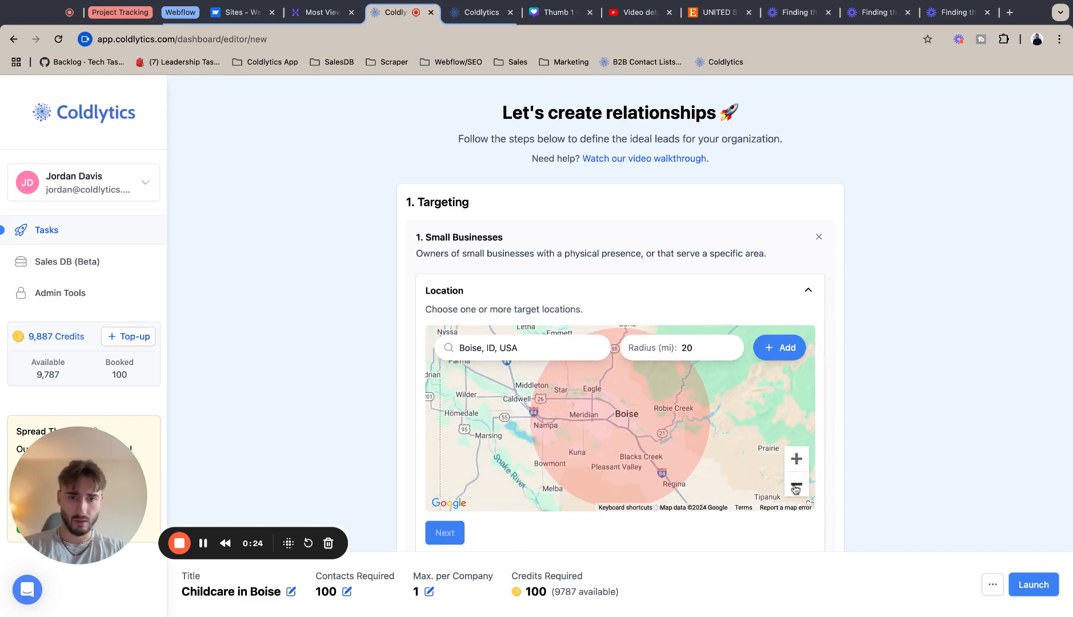
{"action": "left_click", "coordinate": [730, 346]}
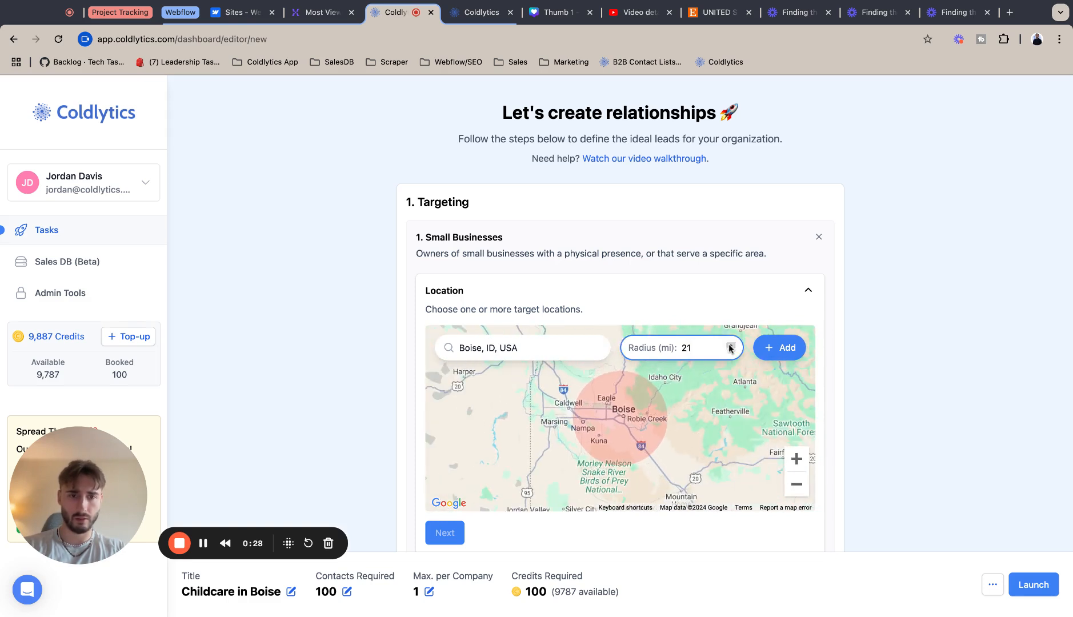
{"action": "left_click", "coordinate": [730, 346]}
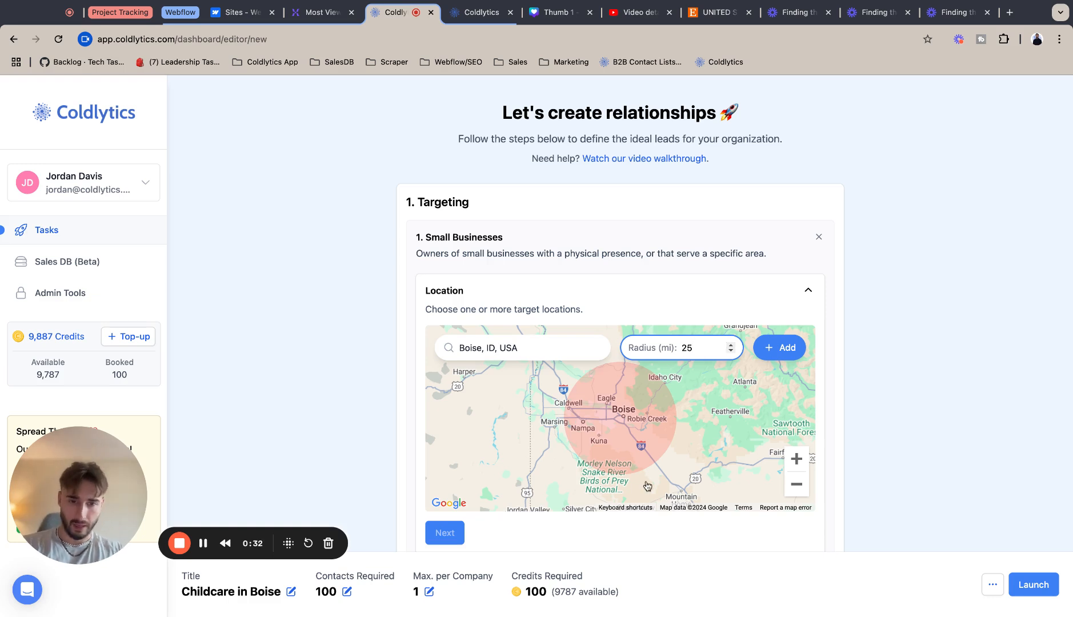
{"action": "left_click", "coordinate": [784, 346]}
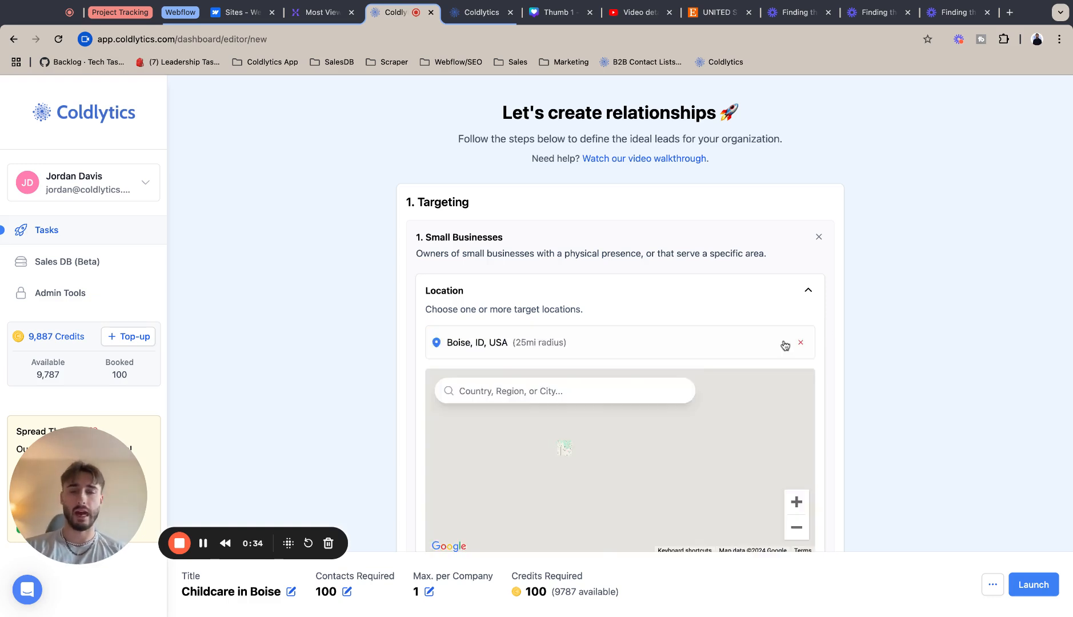
Add Childcare as an industry search term.
{"action": "scroll", "coordinate": [446, 474], "scroll_direction": "down", "scroll_amount": 3}
{"action": "left_click", "coordinate": [446, 470]}
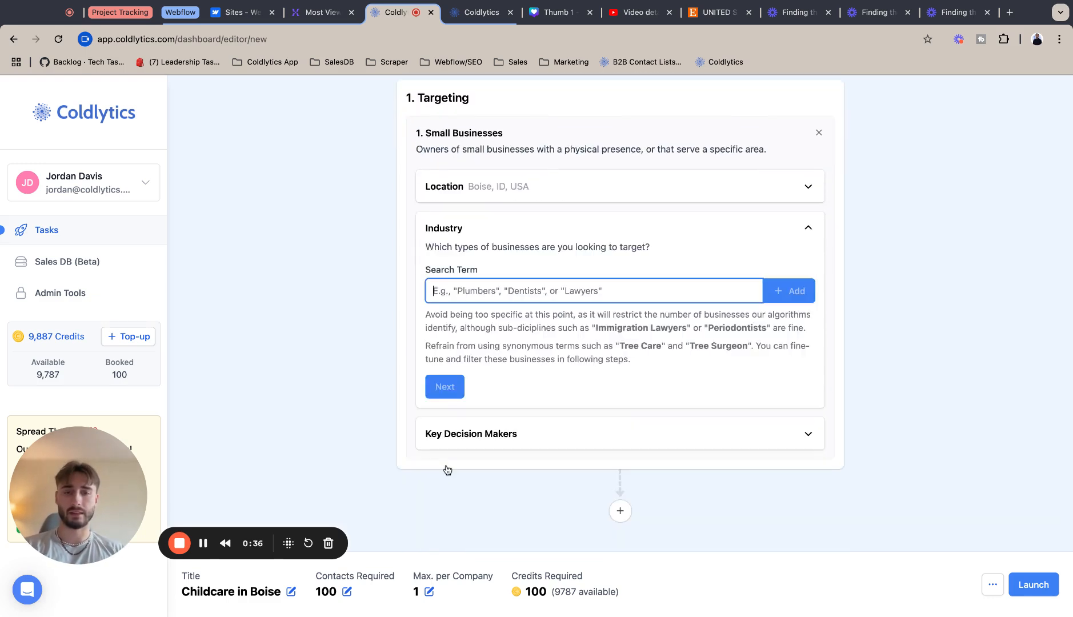
{"action": "type", "text": "Childcare"}
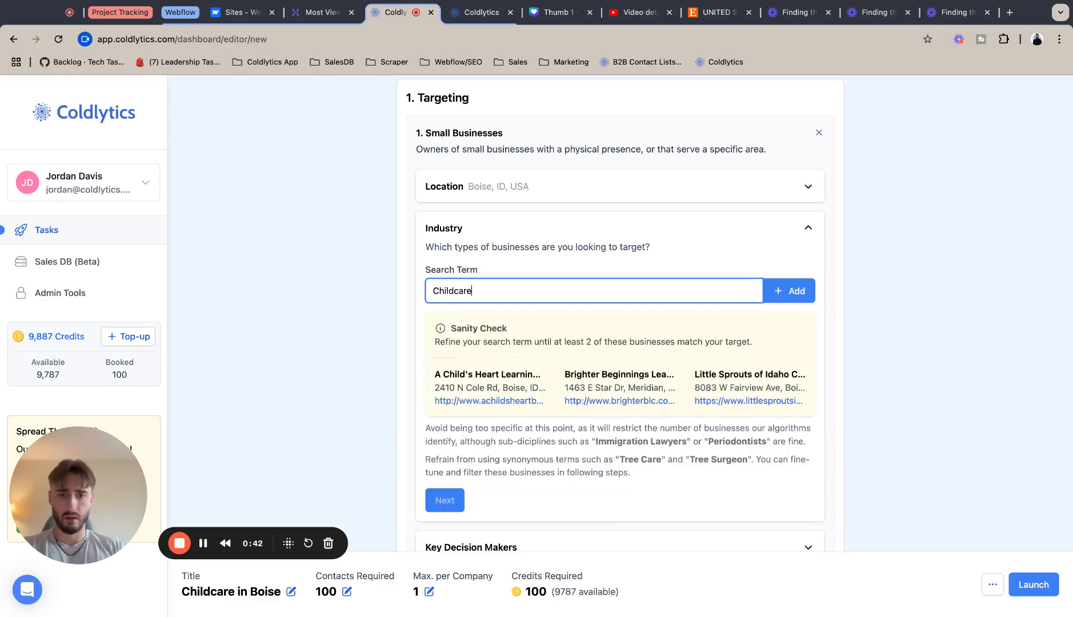
{"action": "left_click", "coordinate": [794, 291]}
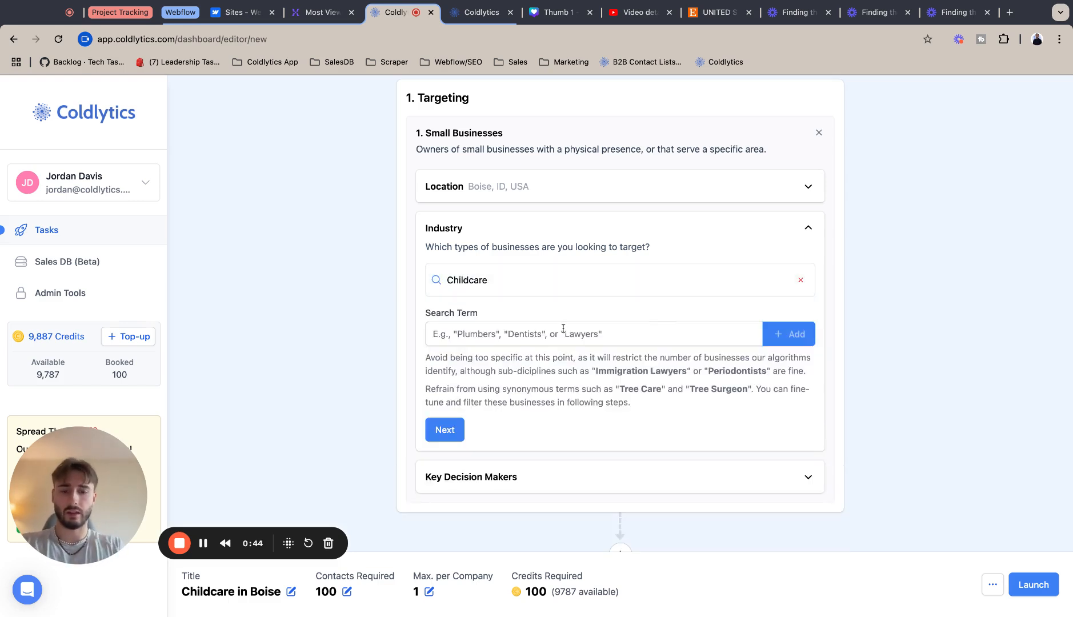
Add Daycares as a second industry search term and move on to key decision makers.
{"action": "type", "text": "Daycares"}
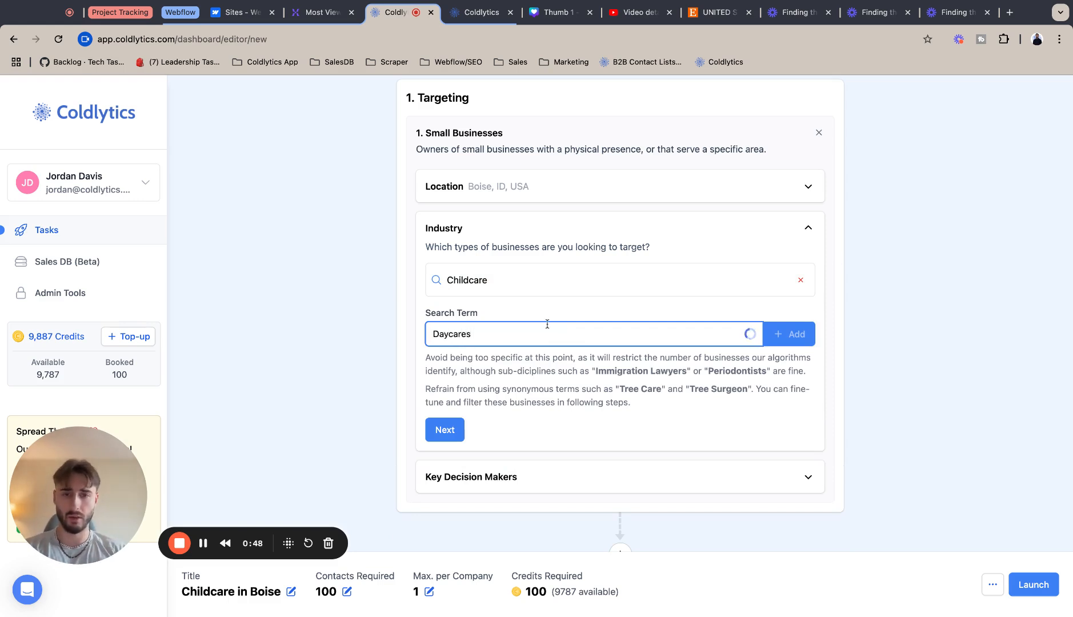
{"action": "left_click", "coordinate": [786, 347]}
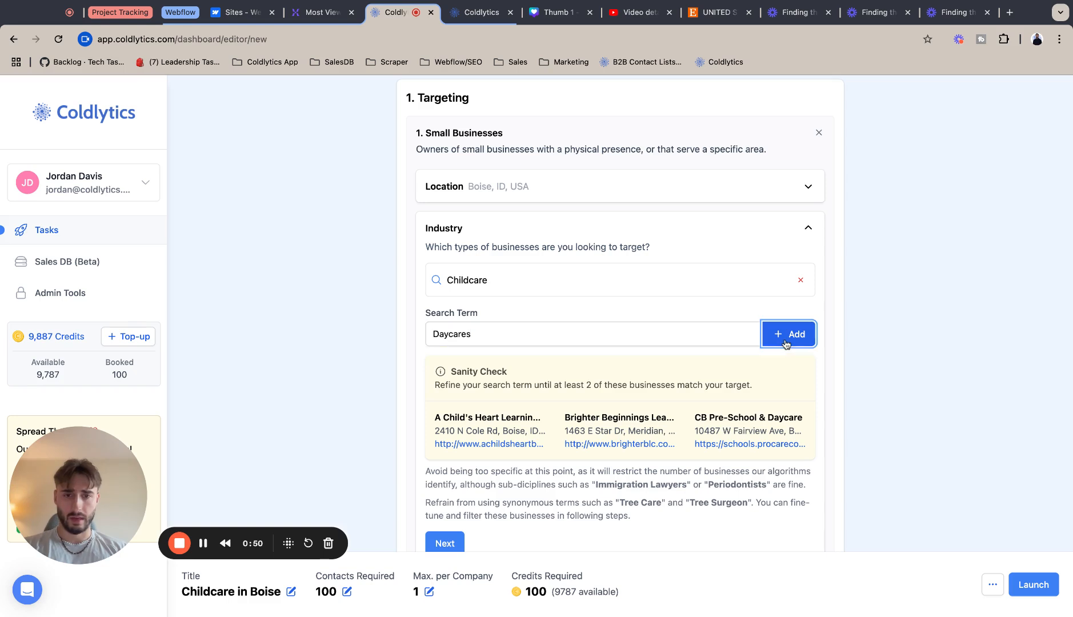
{"action": "left_click", "coordinate": [442, 459]}
Set the seniority levels to Owners/Founders and Directors & Executives, then continue.
{"action": "left_click", "coordinate": [508, 340]}
{"action": "left_click", "coordinate": [515, 377]}
{"action": "left_click", "coordinate": [515, 378]}
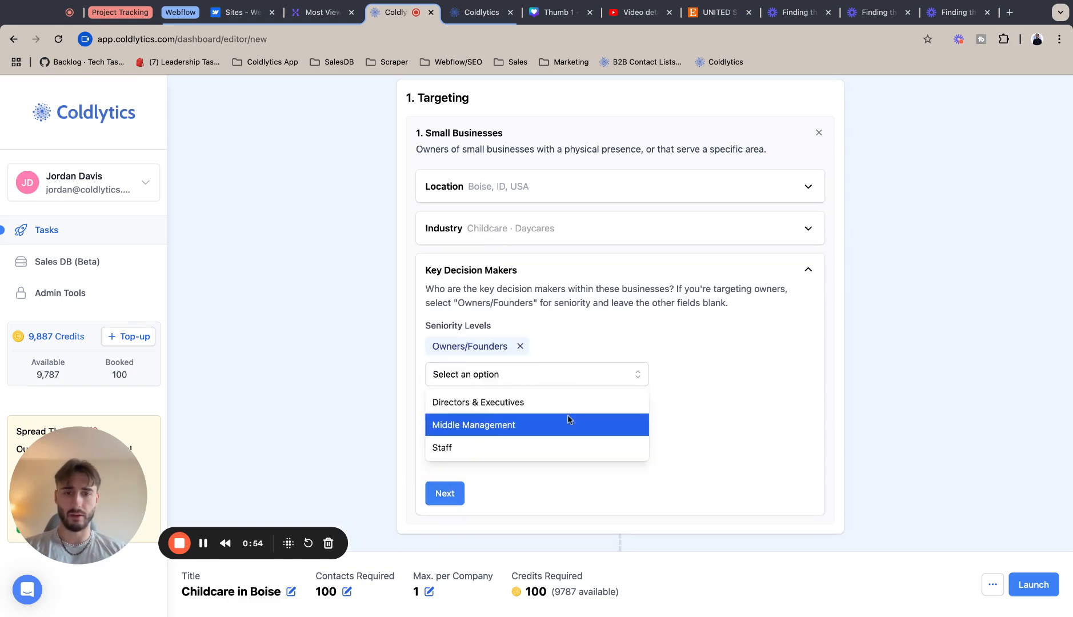
{"action": "left_click", "coordinate": [573, 400]}
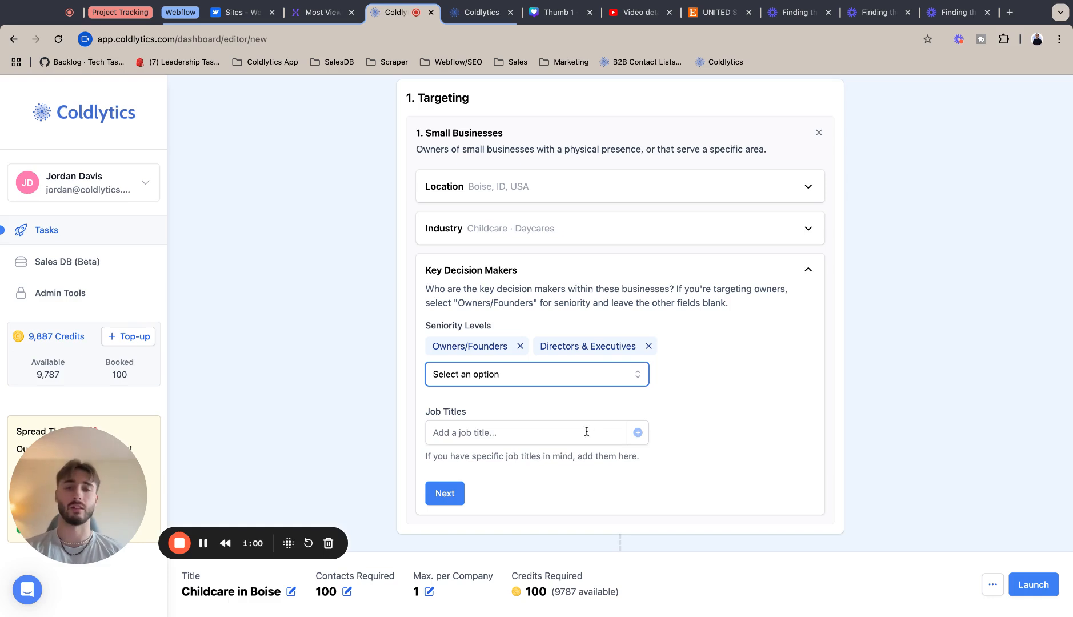
{"action": "left_click", "coordinate": [451, 494]}
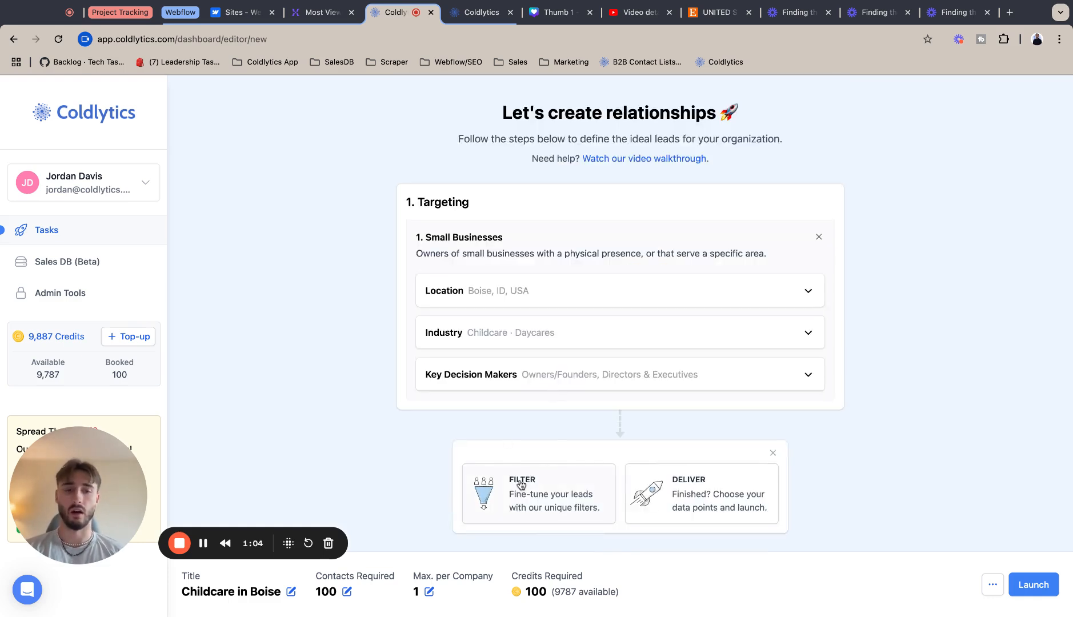
Add a Firmographics Google Reviews filter with review score between 3 and 5.
{"action": "left_click", "coordinate": [521, 485]}
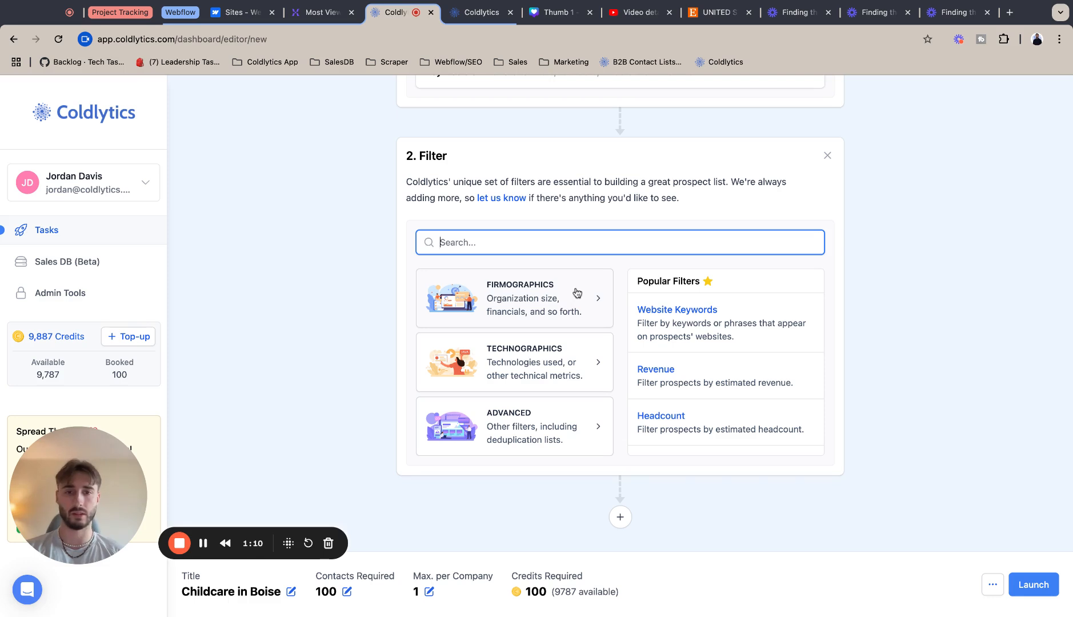
{"action": "left_click", "coordinate": [513, 308]}
{"action": "scroll", "coordinate": [492, 383], "scroll_direction": "down", "scroll_amount": 3}
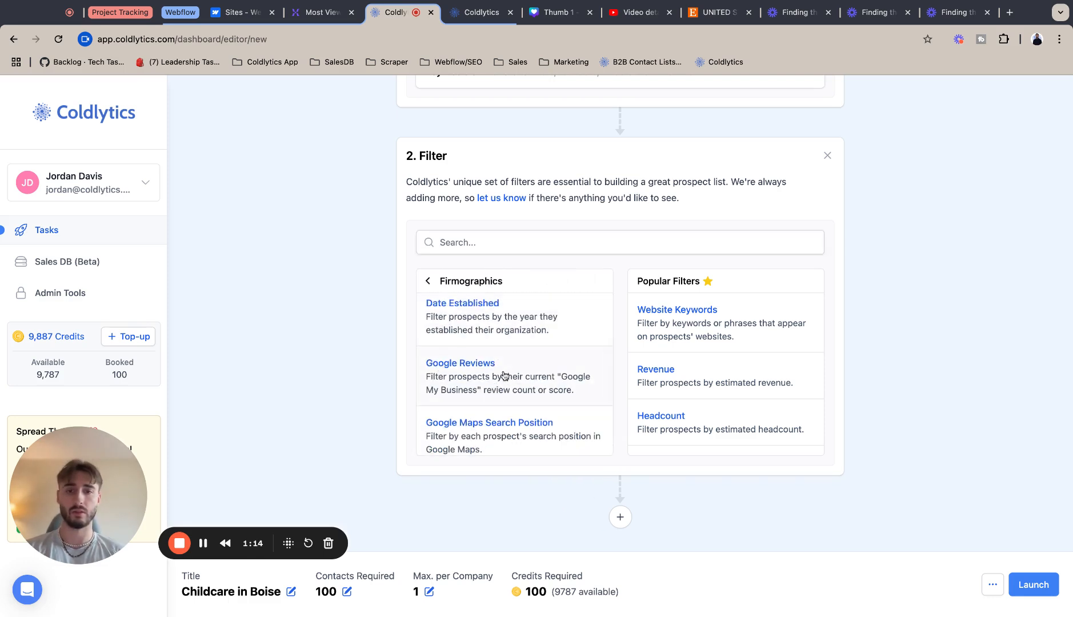
{"action": "left_click", "coordinate": [468, 384]}
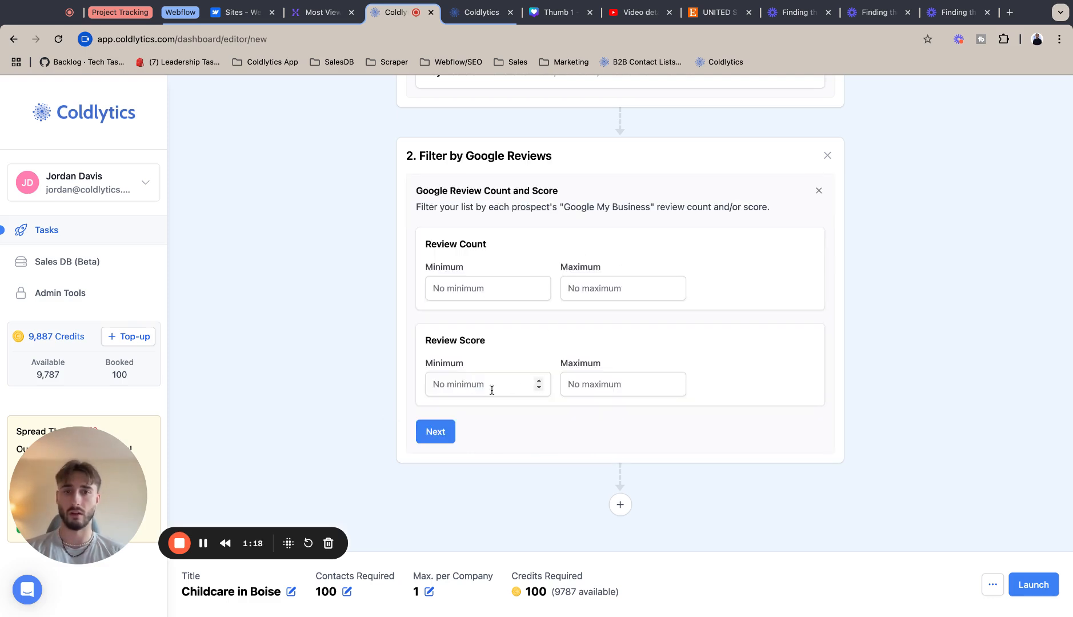
{"action": "left_click", "coordinate": [472, 385]}
{"action": "type", "text": "3"}
{"action": "left_click", "coordinate": [621, 384]}
{"action": "type", "text": "5"}
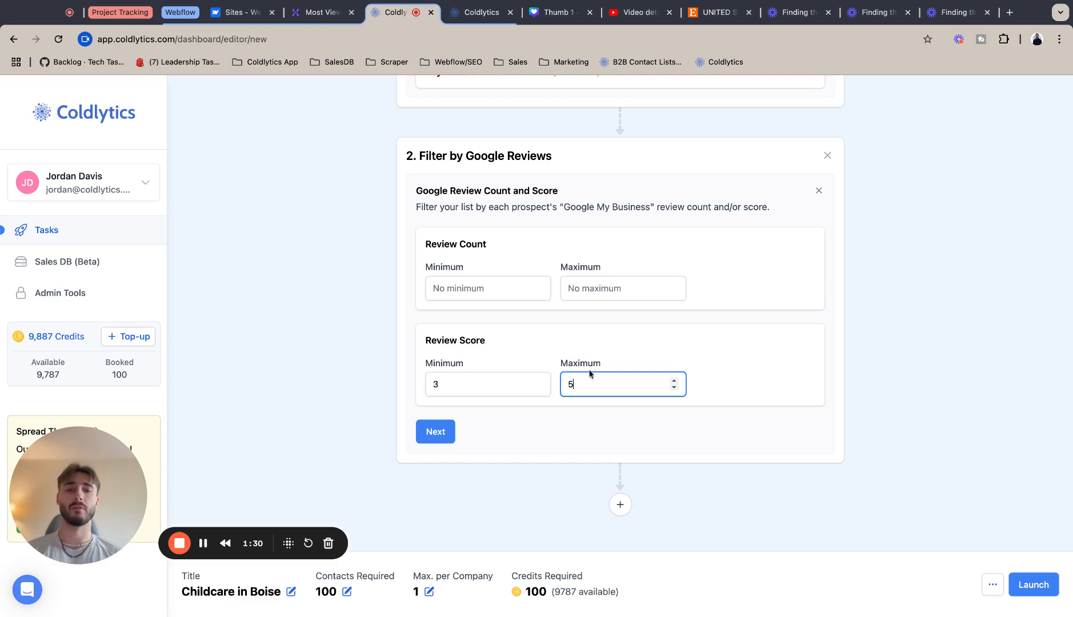
{"action": "left_click", "coordinate": [723, 336]}
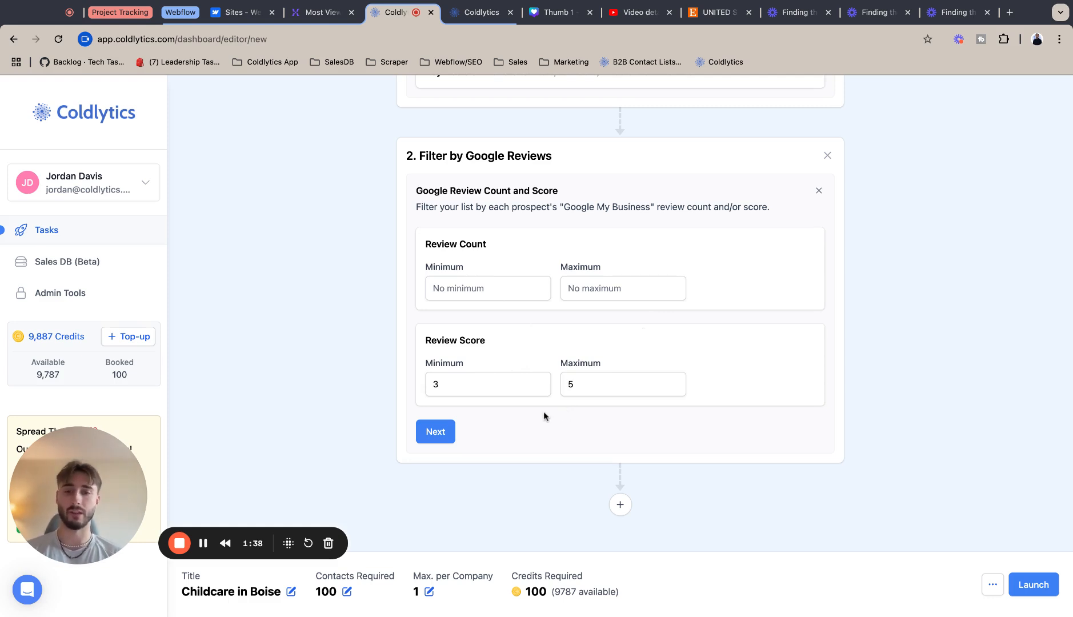
{"action": "left_click", "coordinate": [429, 433]}
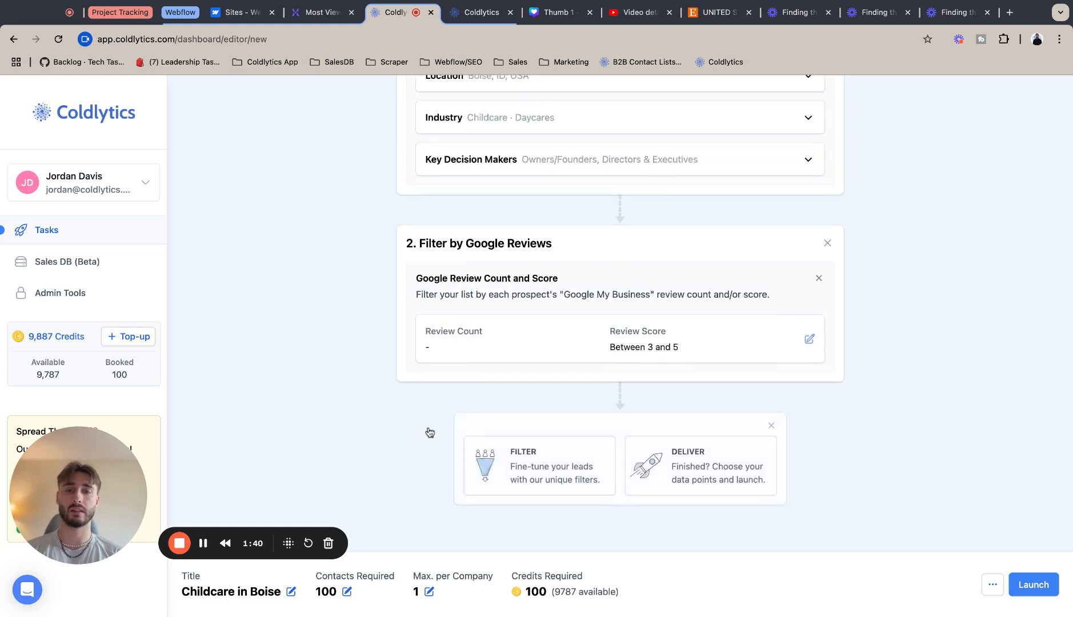
Add a Firmographics Advertisers filter with the condition Advertises on Facebook set to Yes.
{"action": "left_click", "coordinate": [517, 468]}
{"action": "left_click", "coordinate": [517, 323]}
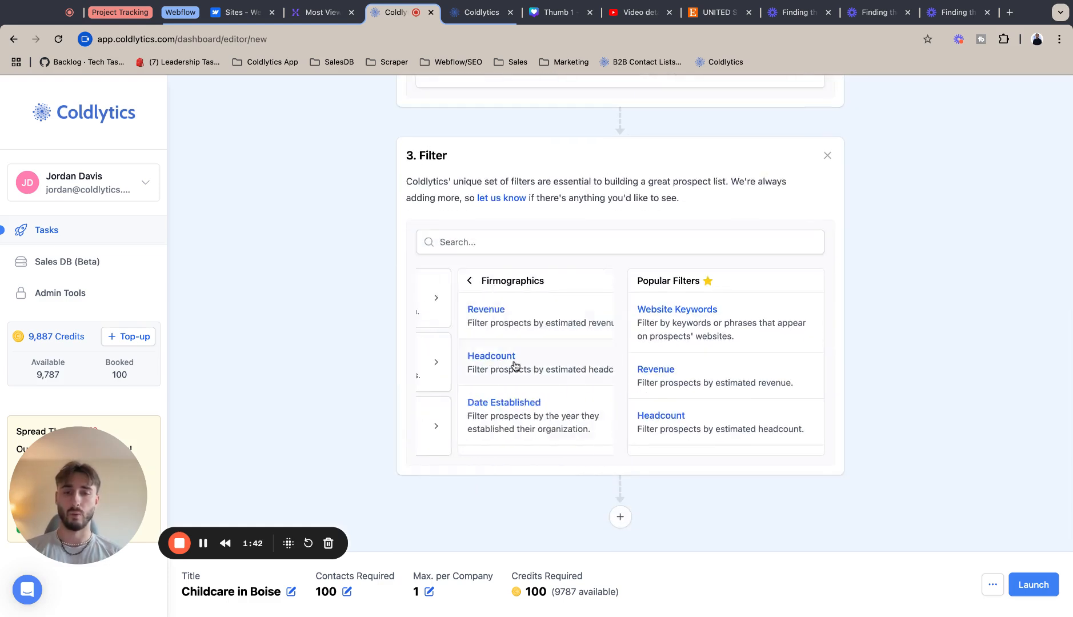
{"action": "scroll", "coordinate": [502, 443], "scroll_direction": "down", "scroll_amount": 3}
{"action": "scroll", "coordinate": [502, 443], "scroll_direction": "down", "scroll_amount": 4}
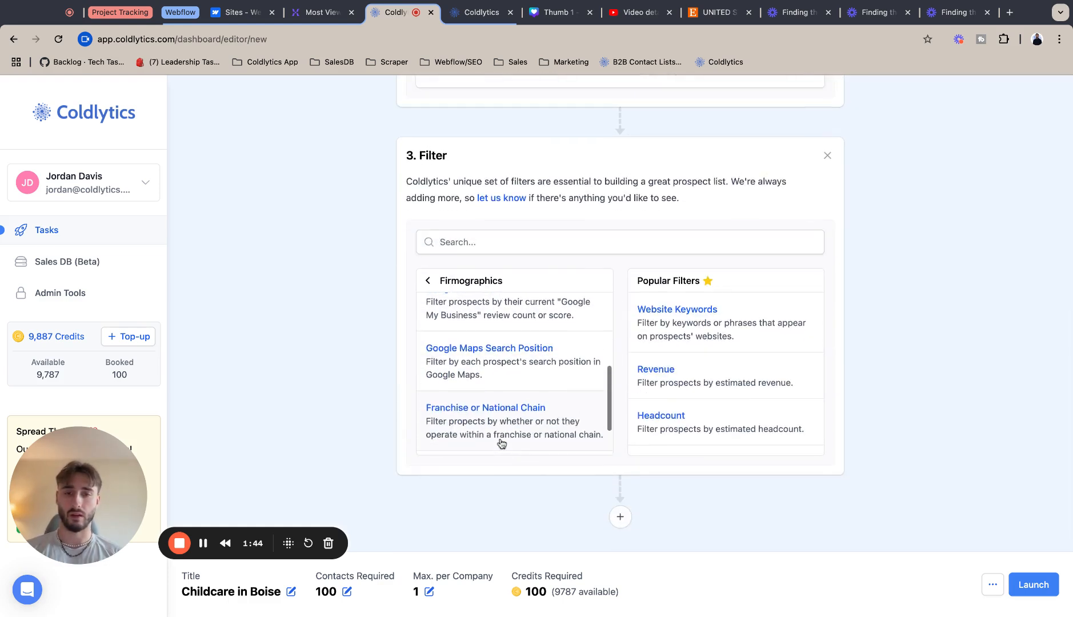
{"action": "scroll", "coordinate": [501, 424], "scroll_direction": "down", "scroll_amount": 1}
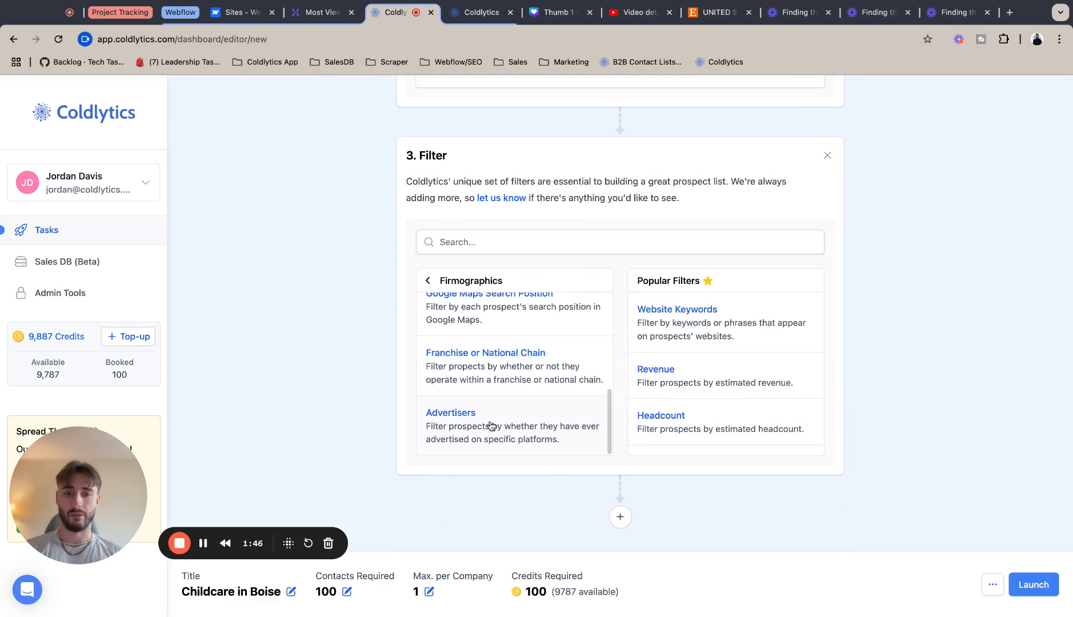
{"action": "left_click", "coordinate": [488, 423]}
{"action": "left_click", "coordinate": [603, 343]}
{"action": "left_click", "coordinate": [604, 372]}
{"action": "left_click", "coordinate": [749, 340]}
{"action": "left_click", "coordinate": [719, 396]}
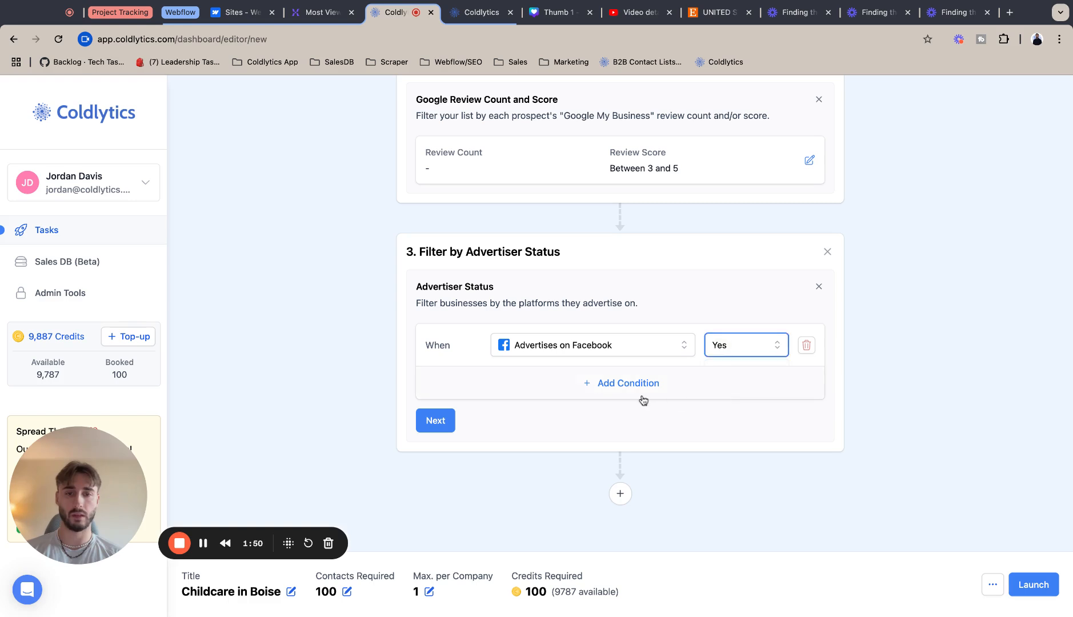
Add an Or condition for Advertises on Google set to Yes.
{"action": "left_click", "coordinate": [626, 384]}
{"action": "left_click", "coordinate": [472, 373]}
{"action": "left_click", "coordinate": [438, 425]}
{"action": "left_click", "coordinate": [587, 379]}
{"action": "left_click", "coordinate": [577, 406]}
{"action": "left_click", "coordinate": [743, 378]}
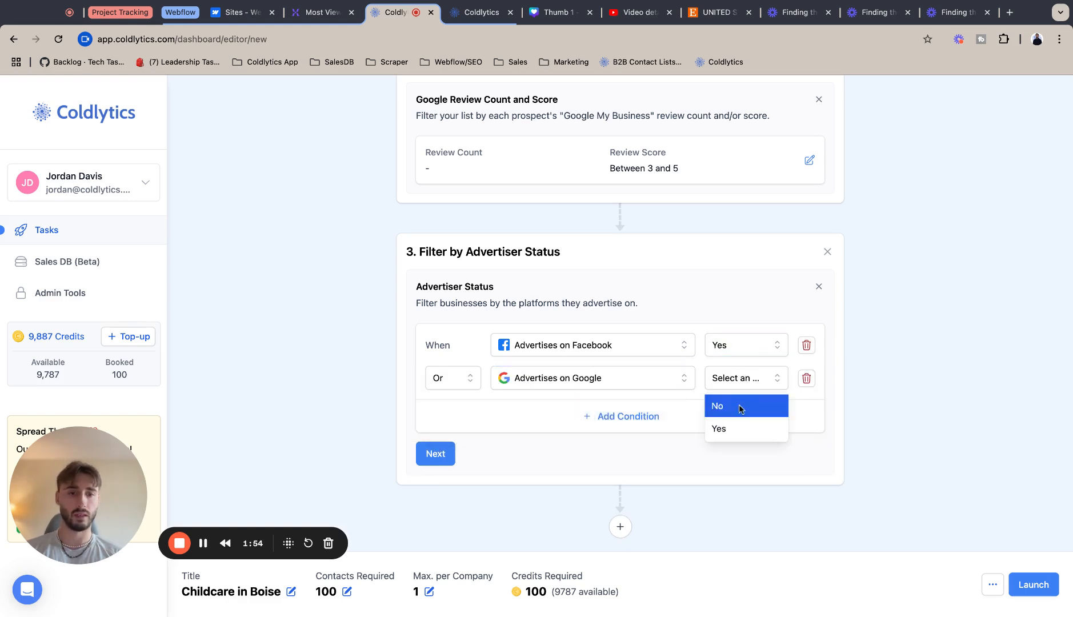
{"action": "left_click", "coordinate": [738, 429]}
Add a further condition for Advertises on LinkedIn set to Yes.
{"action": "left_click", "coordinate": [669, 416]}
{"action": "left_click", "coordinate": [575, 412]}
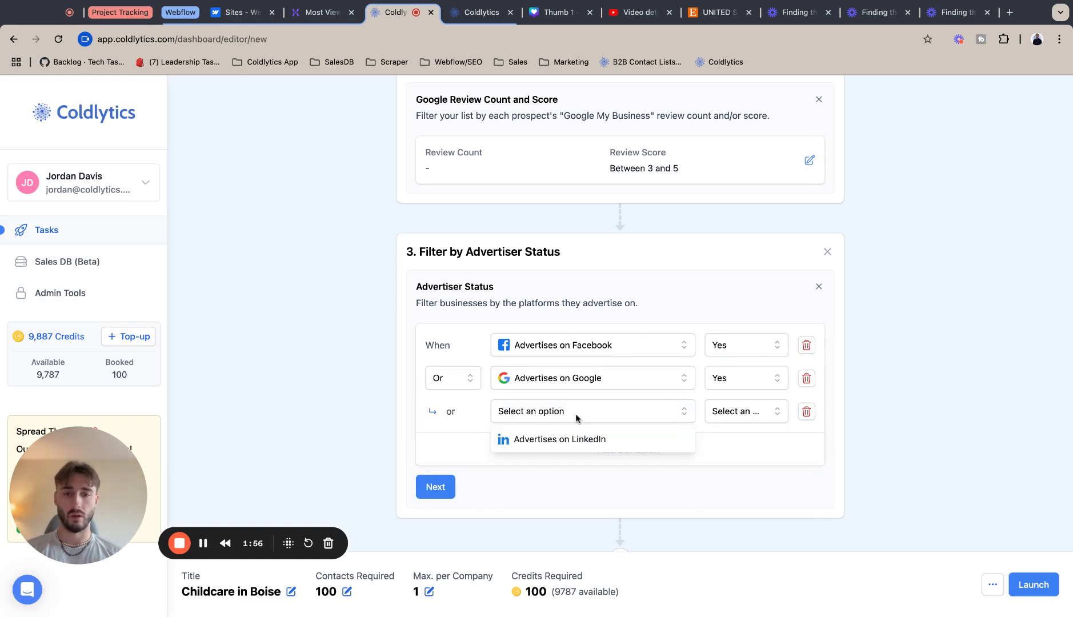
{"action": "left_click", "coordinate": [577, 443]}
{"action": "left_click", "coordinate": [721, 407]}
{"action": "left_click", "coordinate": [719, 460]}
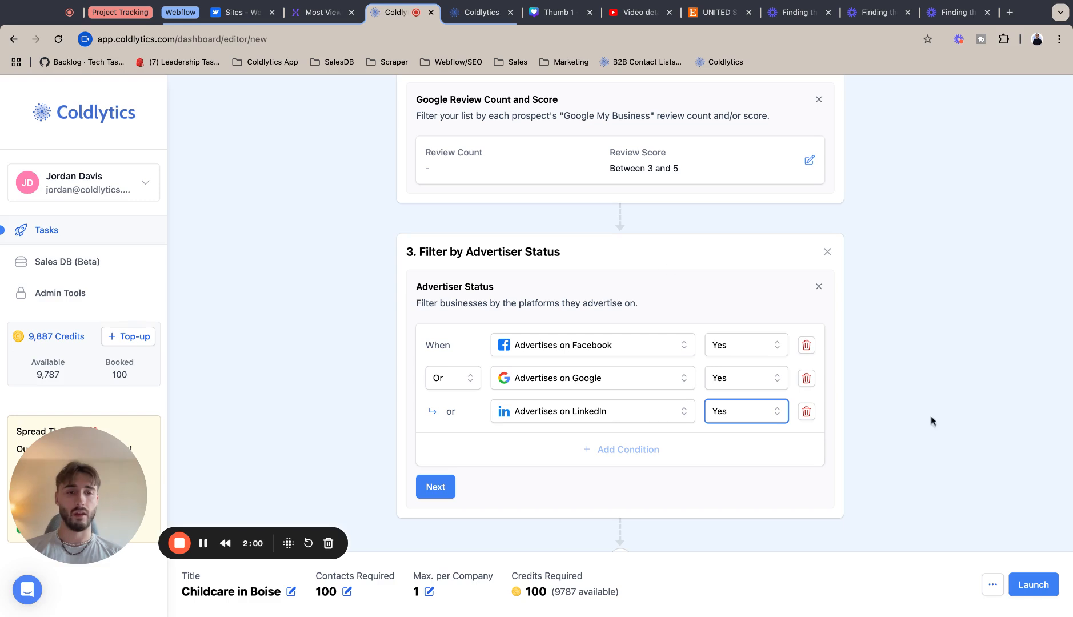
Switch the Google condition's connector to And, then back to Or.
{"action": "scroll", "coordinate": [519, 524], "scroll_direction": "down", "scroll_amount": 1}
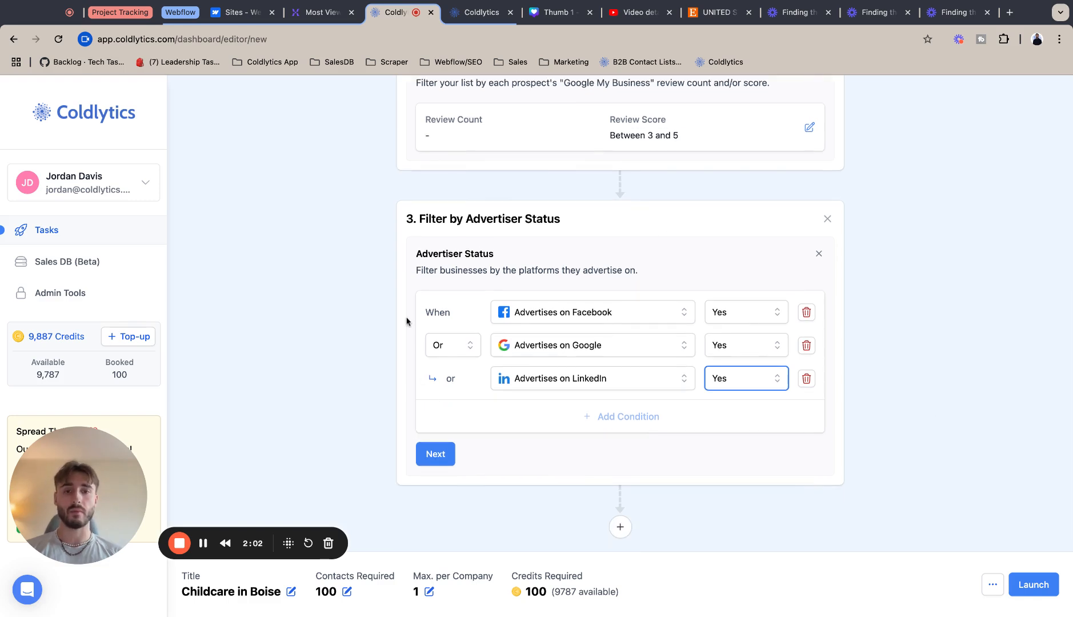
{"action": "left_click", "coordinate": [619, 272]}
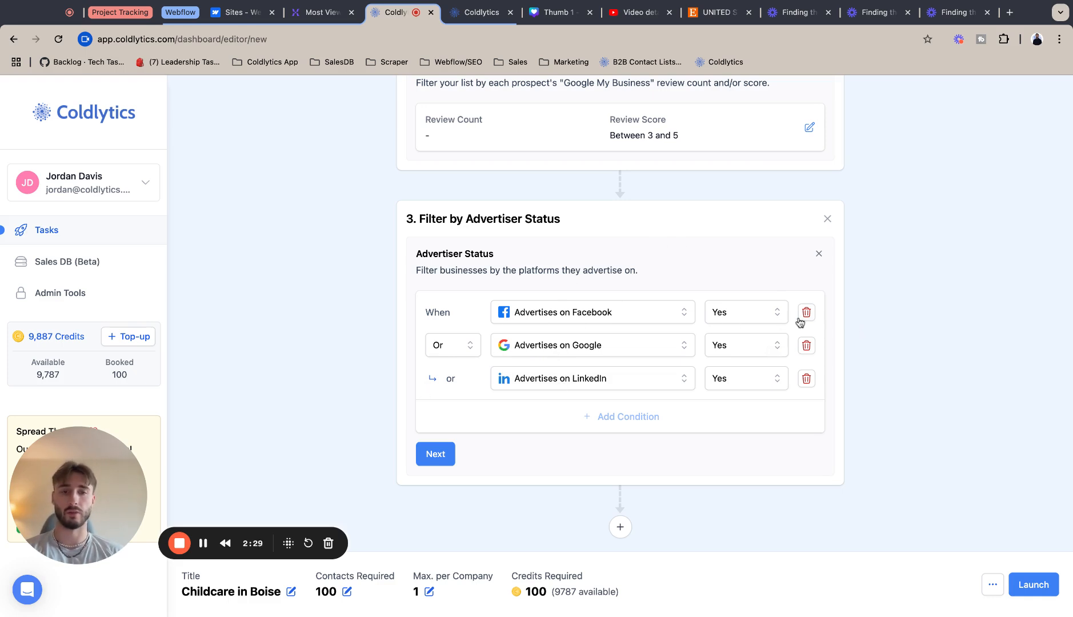
{"action": "left_click", "coordinate": [443, 350]}
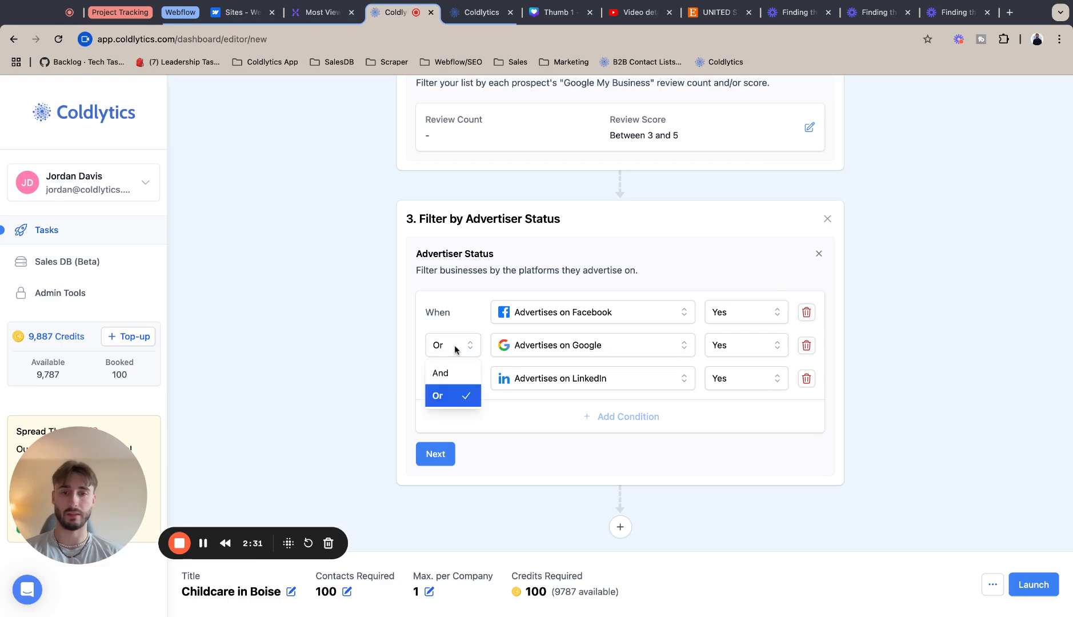
{"action": "left_click", "coordinate": [446, 372]}
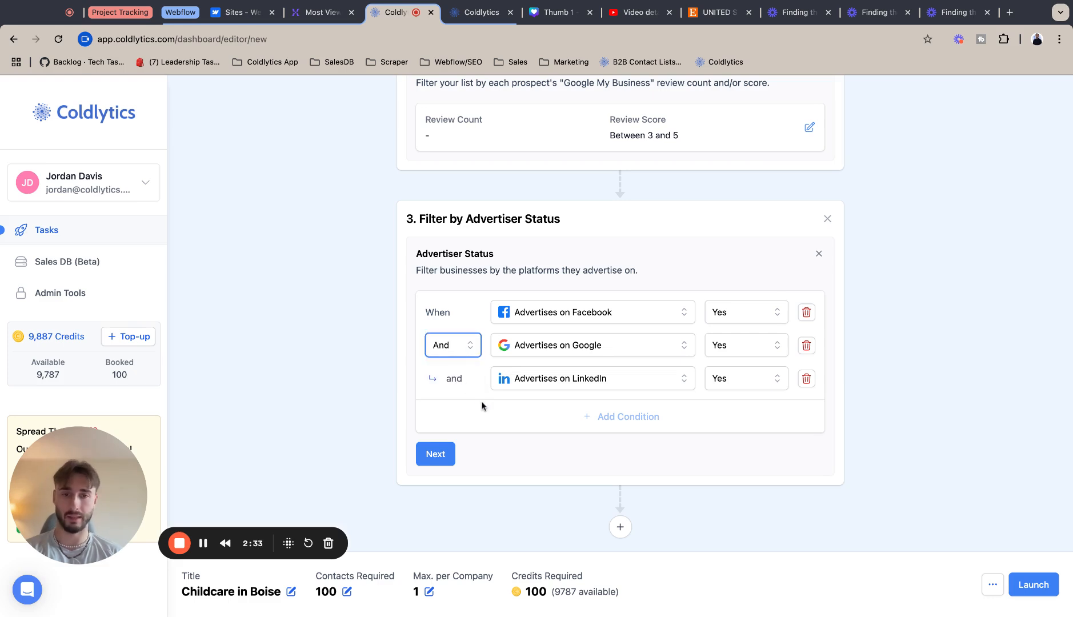
{"action": "left_click", "coordinate": [460, 357]}
{"action": "left_click", "coordinate": [454, 391]}
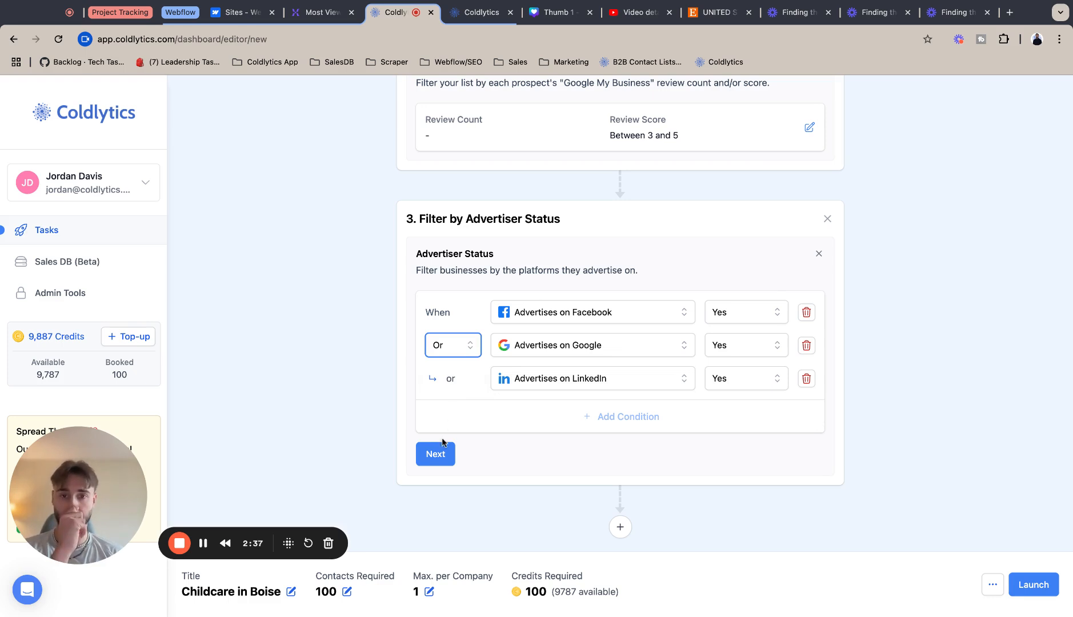
Confirm the advertiser filter and add a Deliver stage to the task.
{"action": "left_click", "coordinate": [434, 457]}
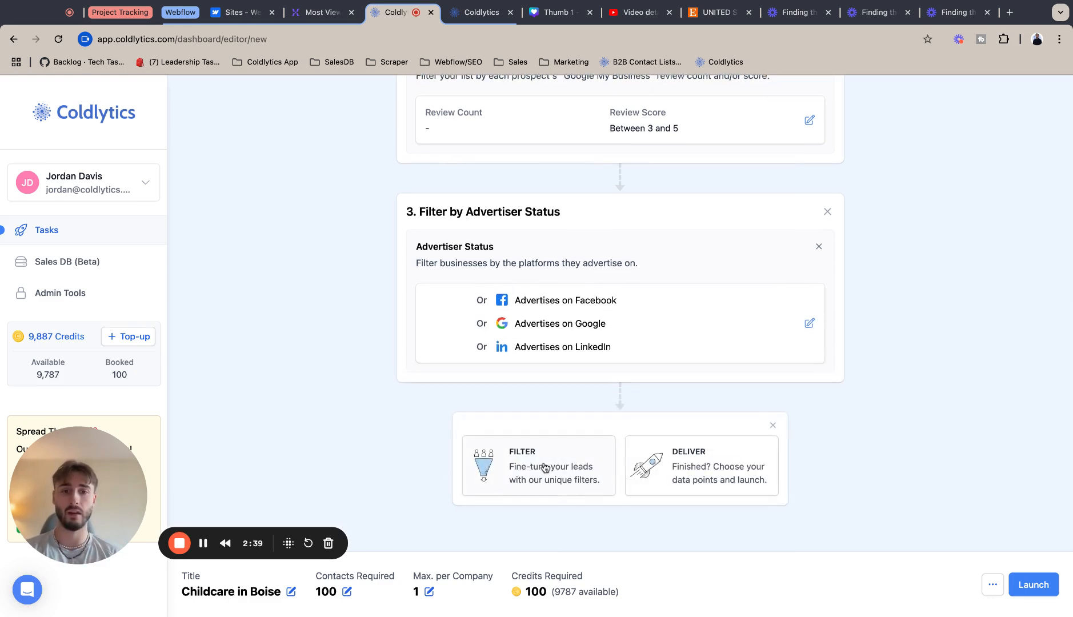
{"action": "left_click", "coordinate": [699, 444]}
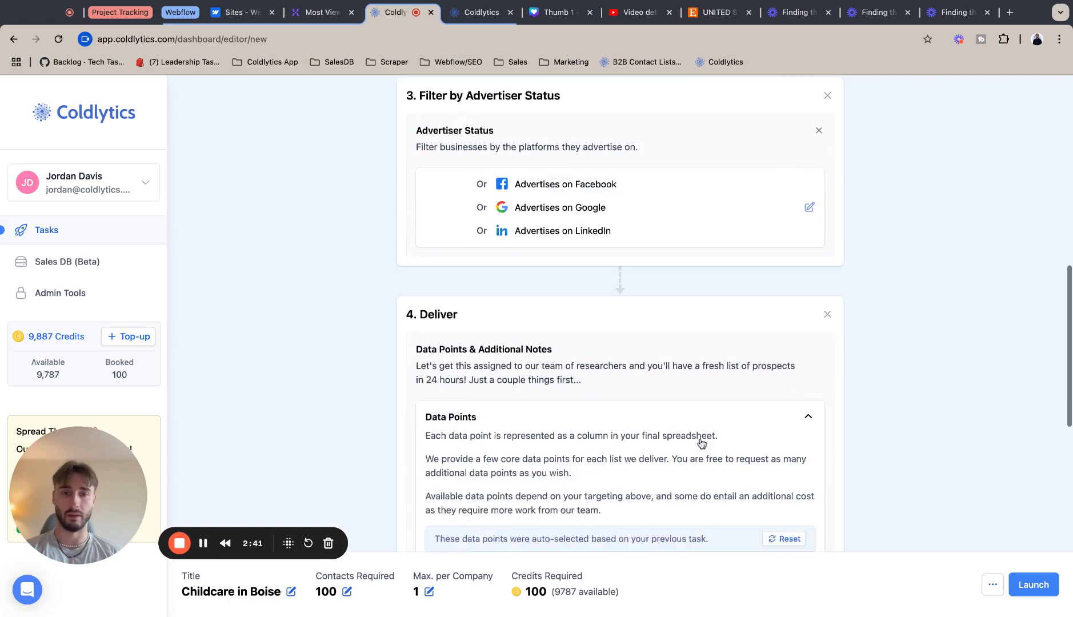
{"action": "left_click", "coordinate": [784, 358]}
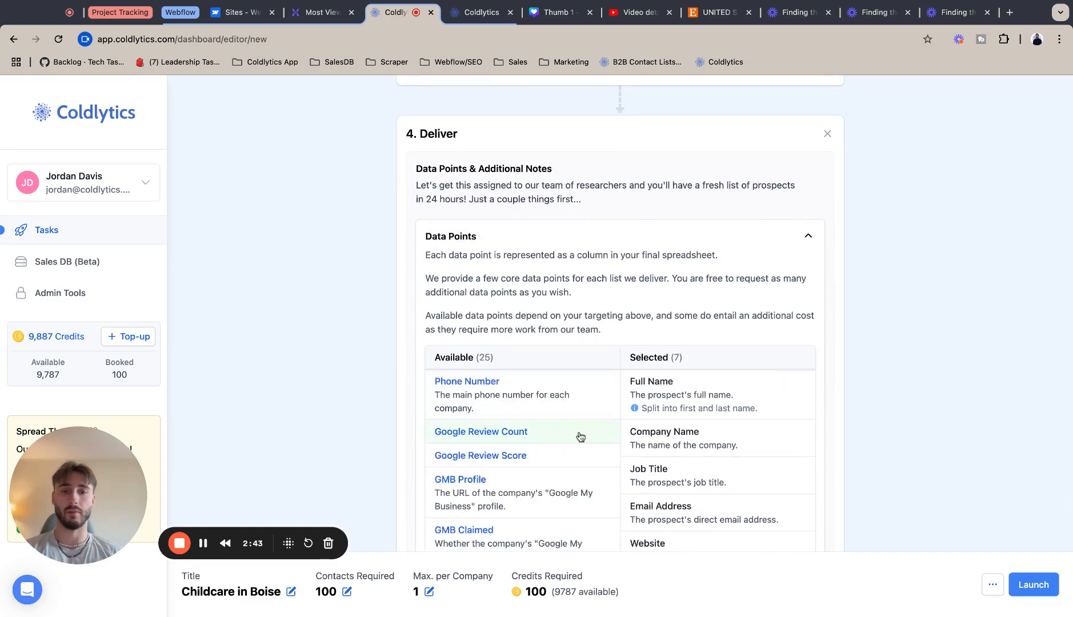
Add the Phone Number, Google Review Count, Google Review Score, GMB Profile and GMB Claimed data points.
{"action": "scroll", "coordinate": [587, 341], "scroll_direction": "down", "scroll_amount": 2}
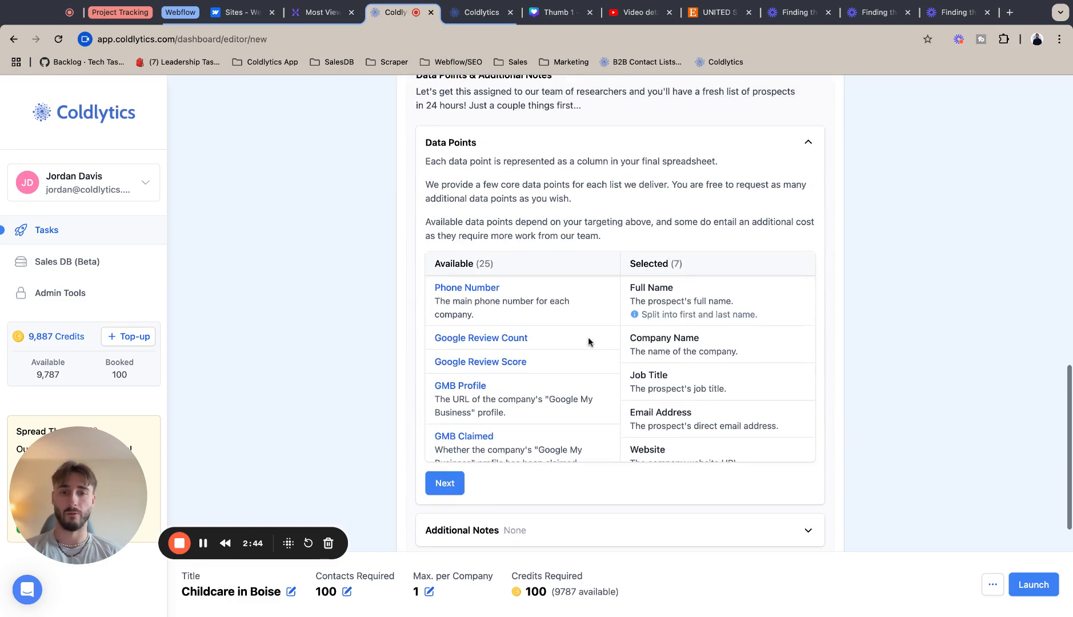
{"action": "left_click", "coordinate": [563, 304]}
{"action": "left_click", "coordinate": [543, 294]}
{"action": "left_click", "coordinate": [543, 295]}
{"action": "left_click", "coordinate": [543, 294]}
{"action": "left_click", "coordinate": [572, 297]}
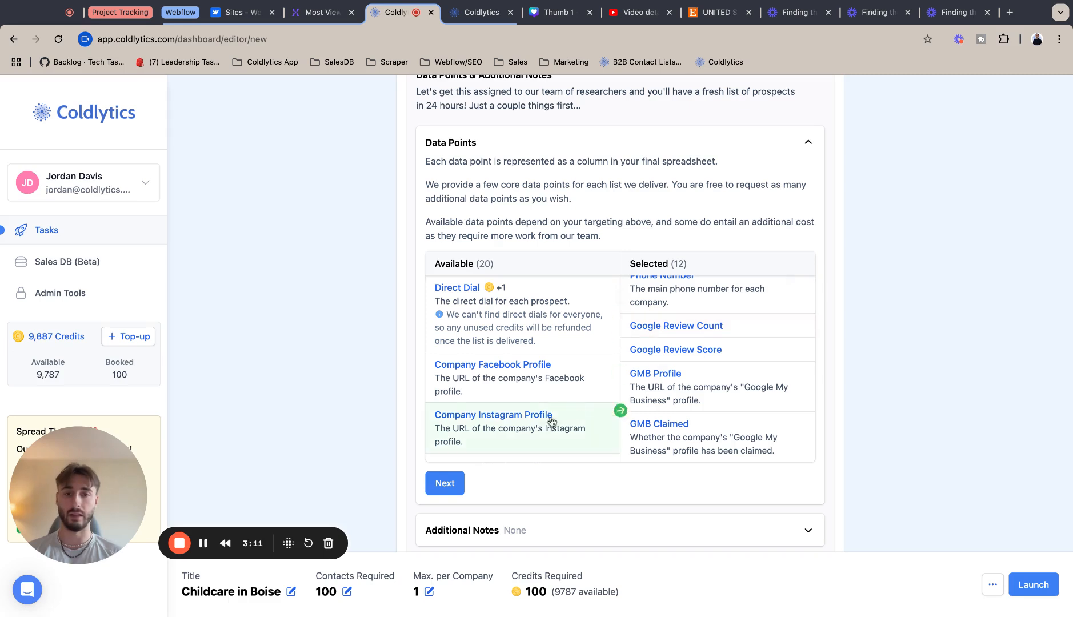
Add the Company Facebook, Instagram, TikTok, LinkedIn and Twitter Profile data points.
{"action": "left_click", "coordinate": [521, 396]}
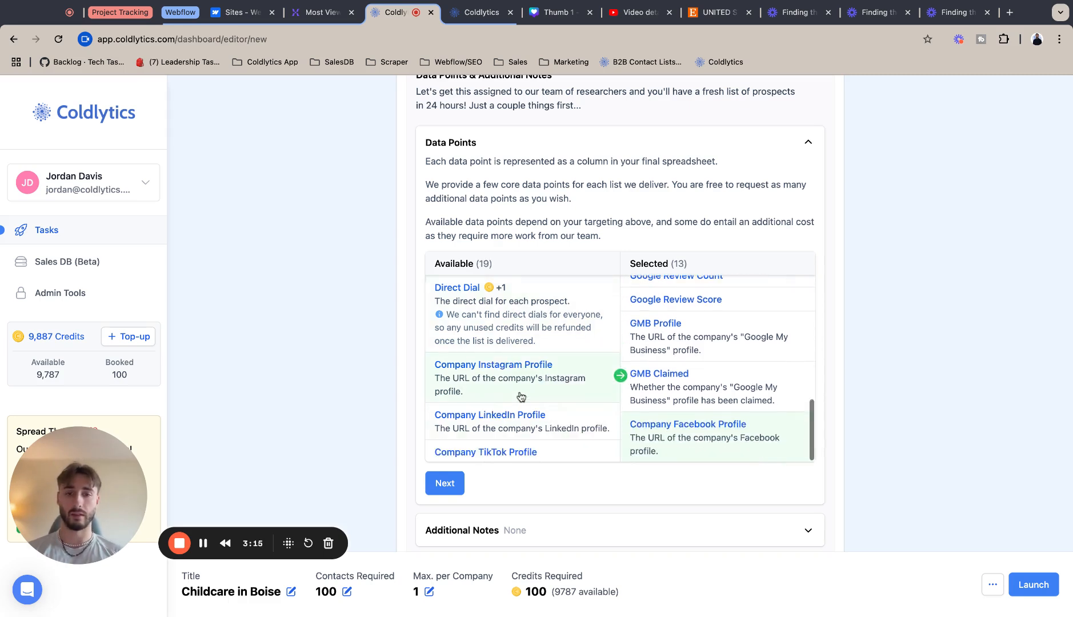
{"action": "left_click", "coordinate": [521, 396]}
{"action": "left_click", "coordinate": [522, 396]}
{"action": "left_click", "coordinate": [521, 380]}
{"action": "left_click", "coordinate": [521, 380]}
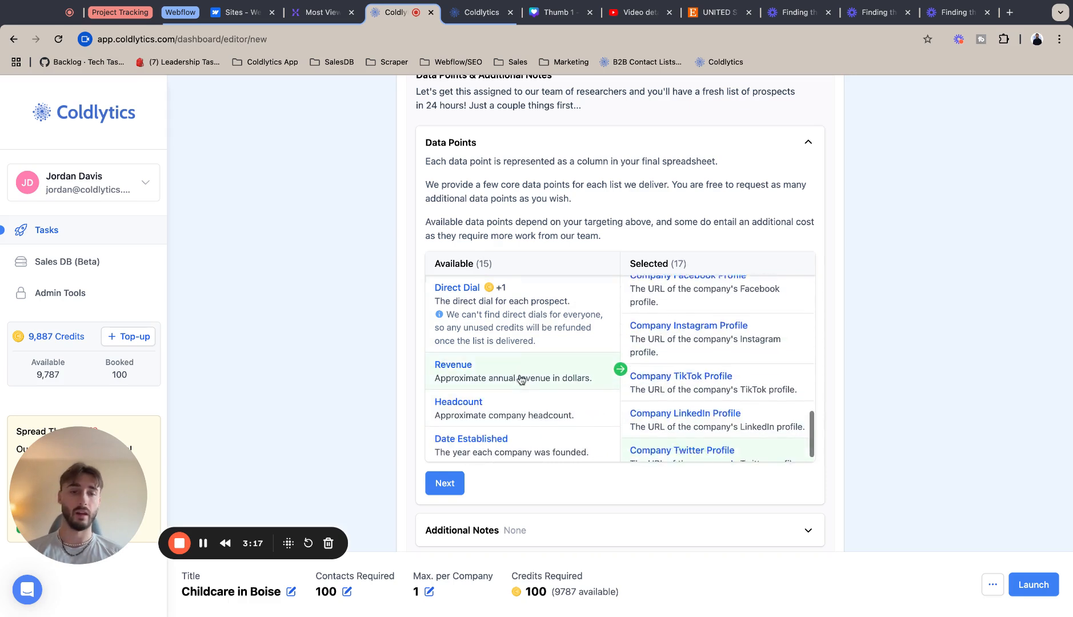
{"action": "scroll", "coordinate": [700, 358], "scroll_direction": "up", "scroll_amount": 2}
{"action": "scroll", "coordinate": [701, 359], "scroll_direction": "down", "scroll_amount": 2}
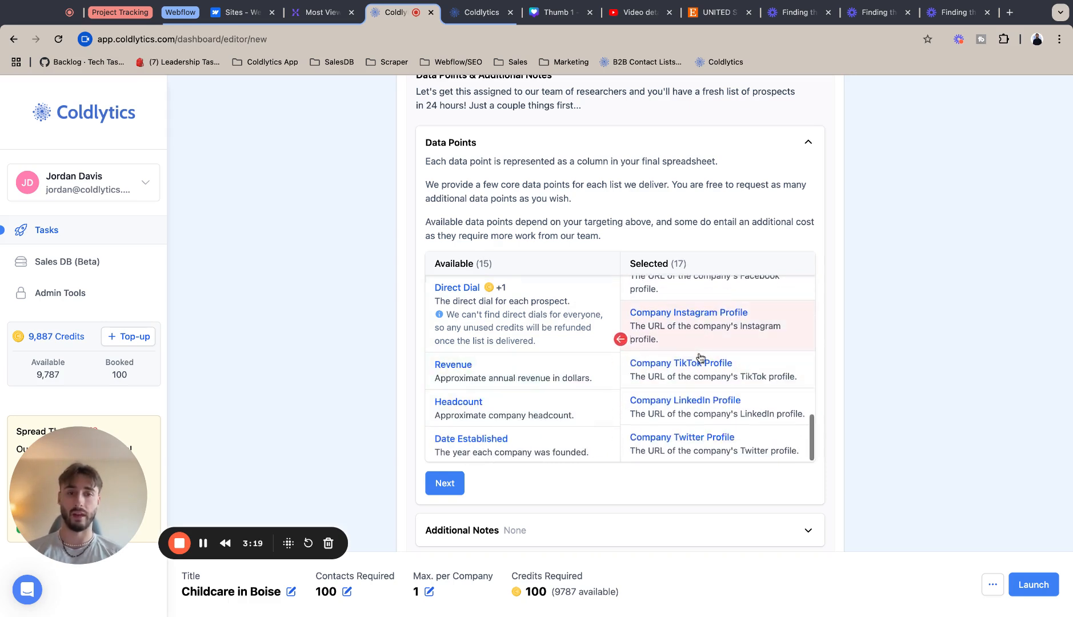
{"action": "scroll", "coordinate": [521, 432], "scroll_direction": "down", "scroll_amount": 2}
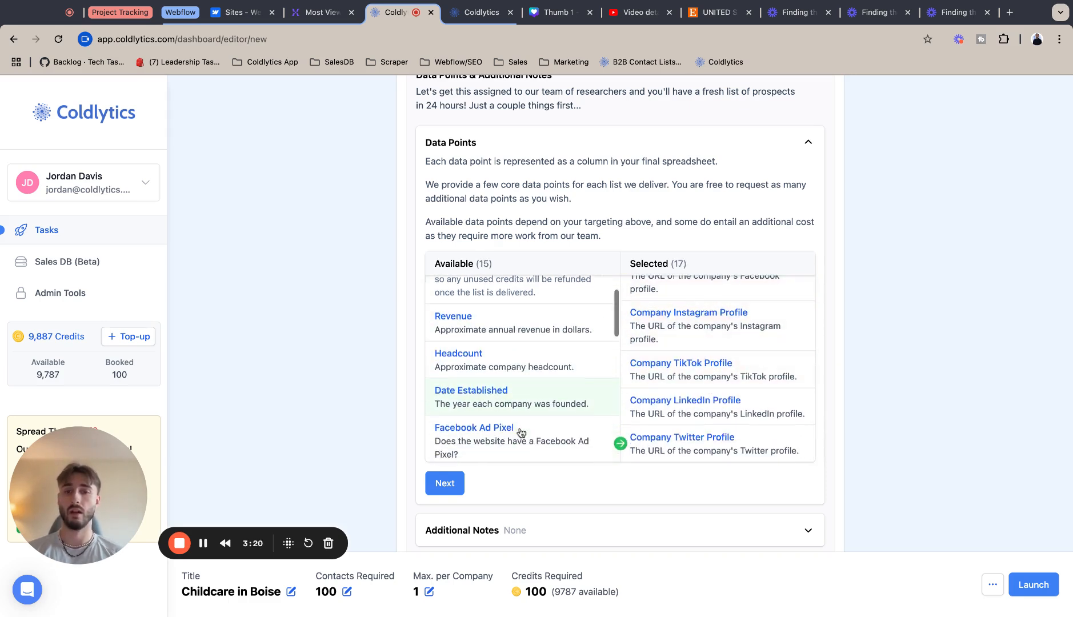
Add the Revenue, Headcount, Date Established, Google Ad Pixel, LinkedIn Ad Pixel and TikTok Ad Pixel data points.
{"action": "left_click", "coordinate": [510, 339]}
{"action": "left_click", "coordinate": [511, 341]}
{"action": "left_click", "coordinate": [510, 341]}
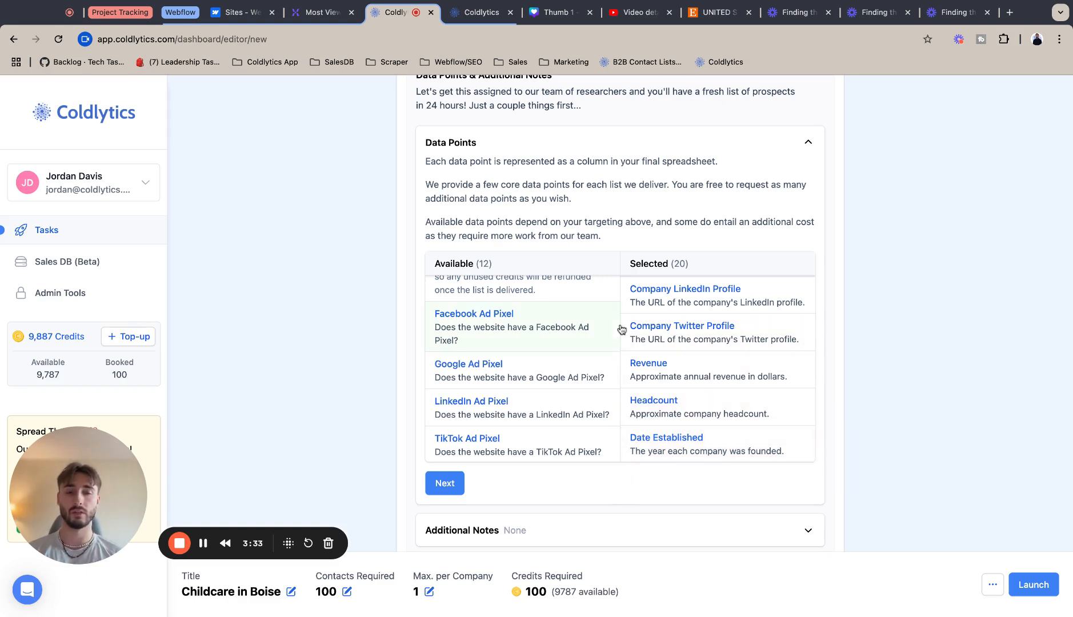
{"action": "left_click", "coordinate": [484, 374]}
{"action": "left_click", "coordinate": [484, 374]}
{"action": "left_click", "coordinate": [483, 374]}
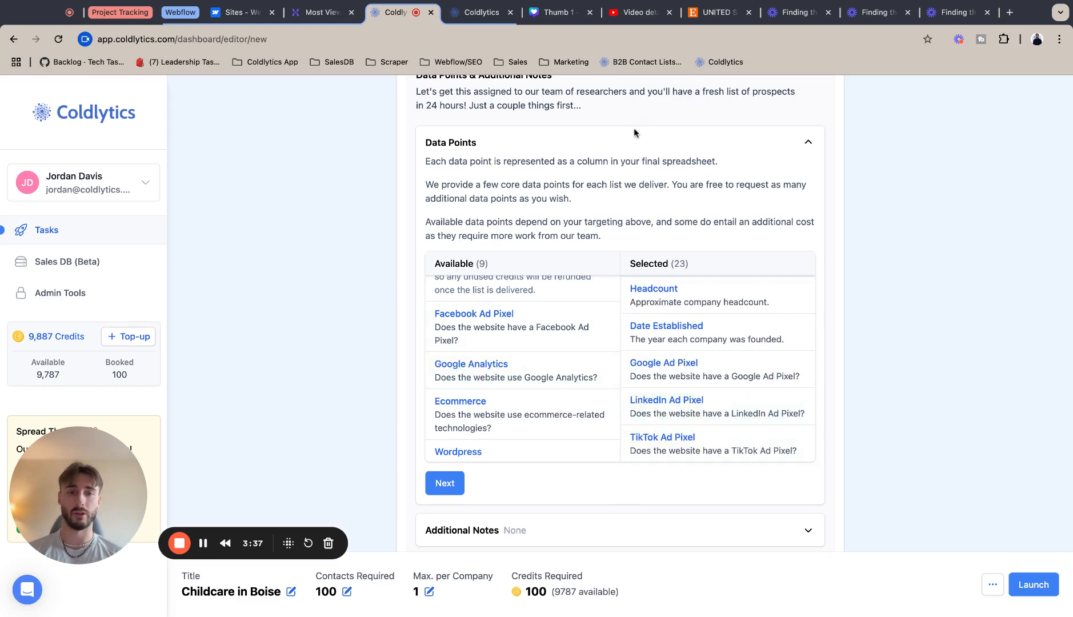
Add every remaining available data point except Direct Dial to the selection.
{"action": "scroll", "coordinate": [672, 439], "scroll_direction": "down", "scroll_amount": 1}
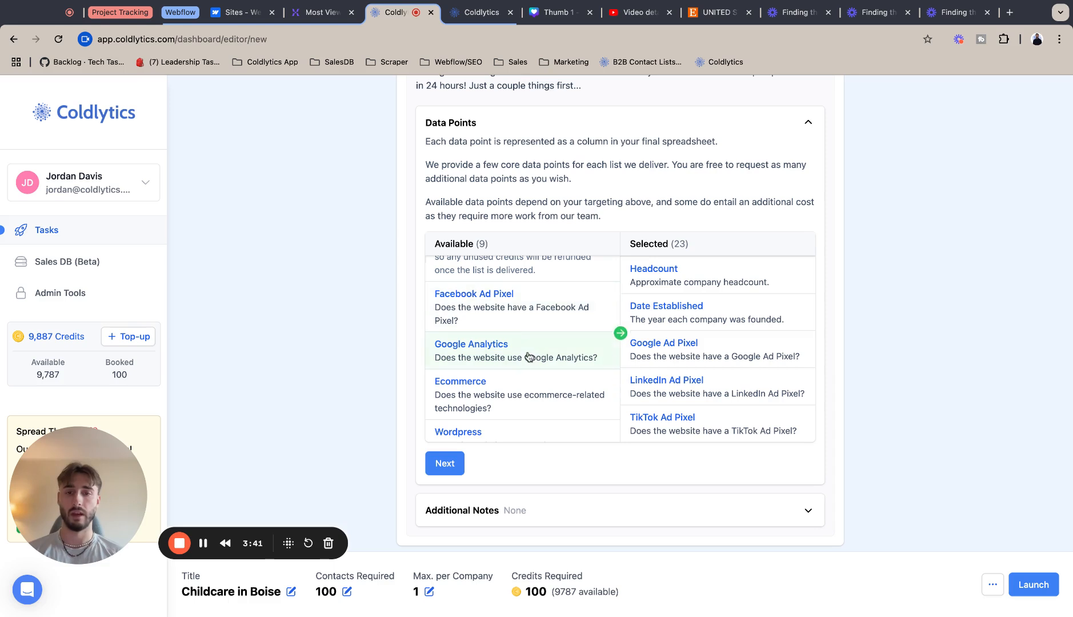
{"action": "left_click", "coordinate": [523, 303]}
{"action": "left_click", "coordinate": [512, 309]}
{"action": "left_click", "coordinate": [501, 315]}
{"action": "left_click", "coordinate": [501, 311]}
{"action": "left_click", "coordinate": [501, 311]}
{"action": "left_click", "coordinate": [501, 312]}
{"action": "left_click", "coordinate": [501, 311]}
{"action": "left_click", "coordinate": [502, 311]}
{"action": "left_click", "coordinate": [514, 286]}
{"action": "left_click", "coordinate": [677, 292]}
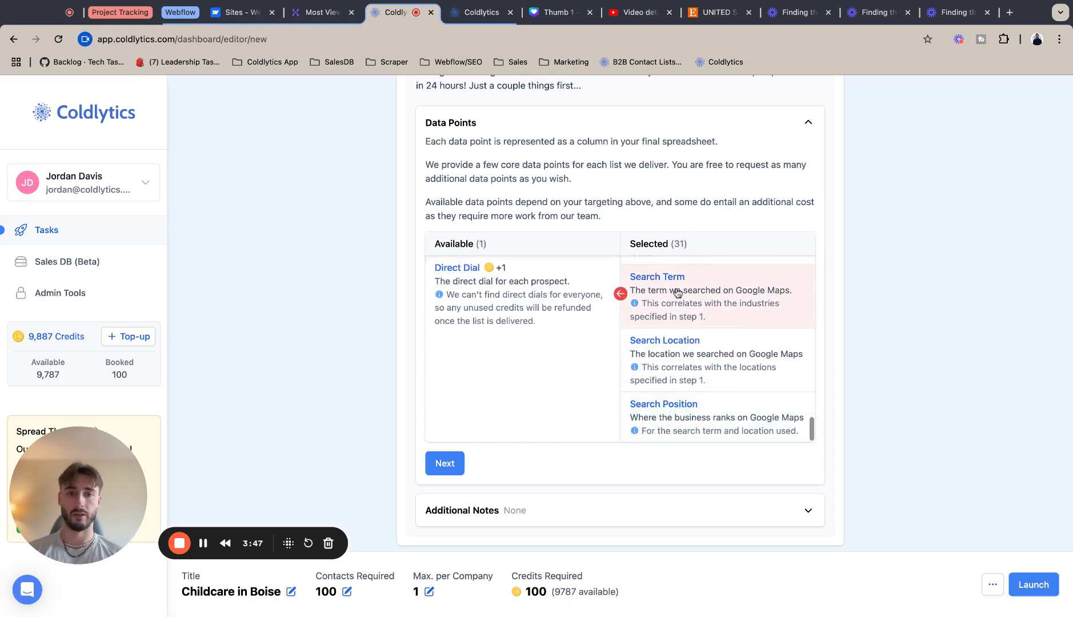
Confirm the selected data points and finish the Deliver stage without additional notes.
{"action": "scroll", "coordinate": [685, 423], "scroll_direction": "up", "scroll_amount": 10}
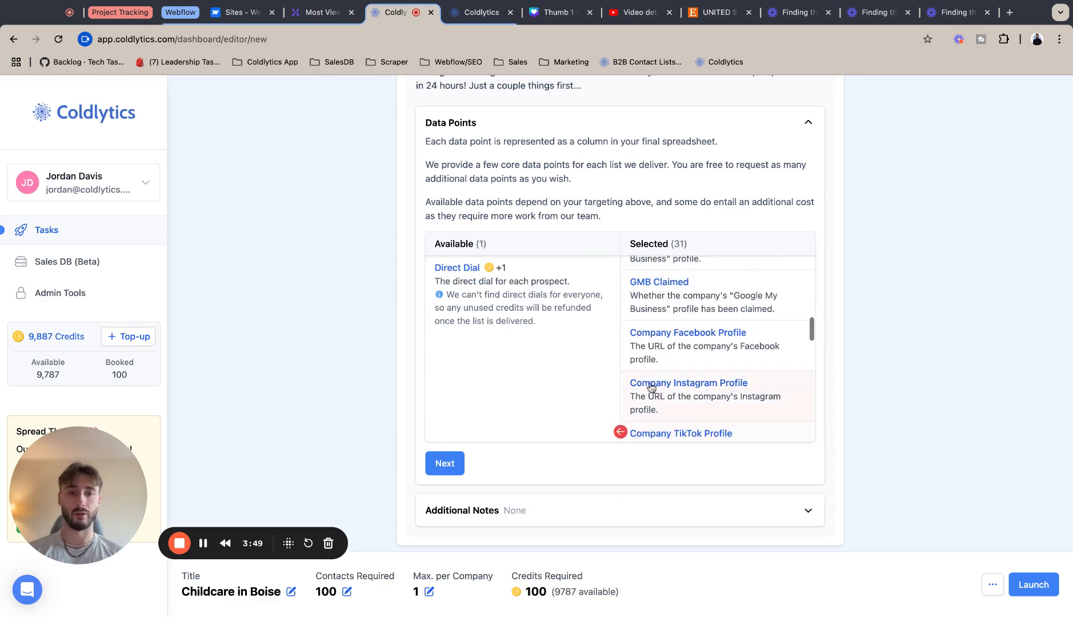
{"action": "scroll", "coordinate": [680, 318], "scroll_direction": "up", "scroll_amount": 3}
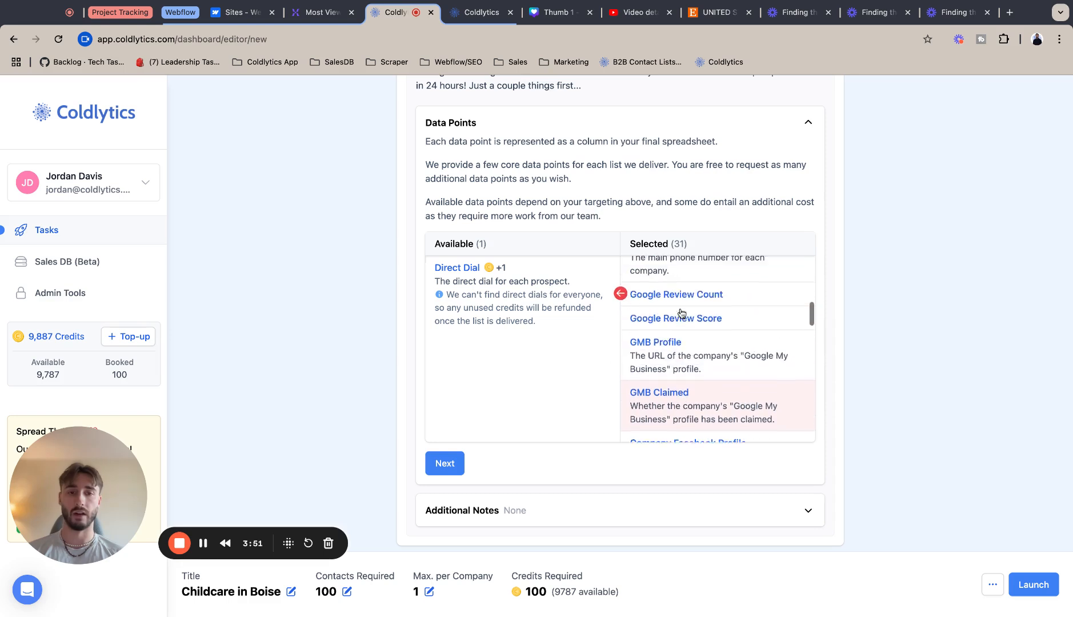
{"action": "scroll", "coordinate": [686, 326], "scroll_direction": "down", "scroll_amount": 10}
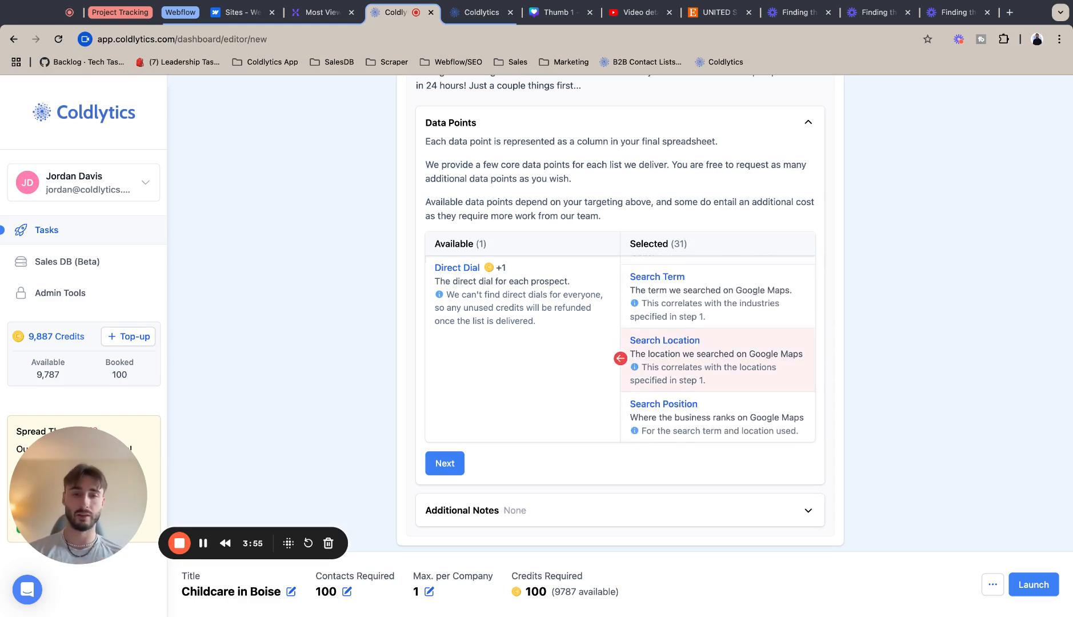
{"action": "left_click", "coordinate": [444, 463]}
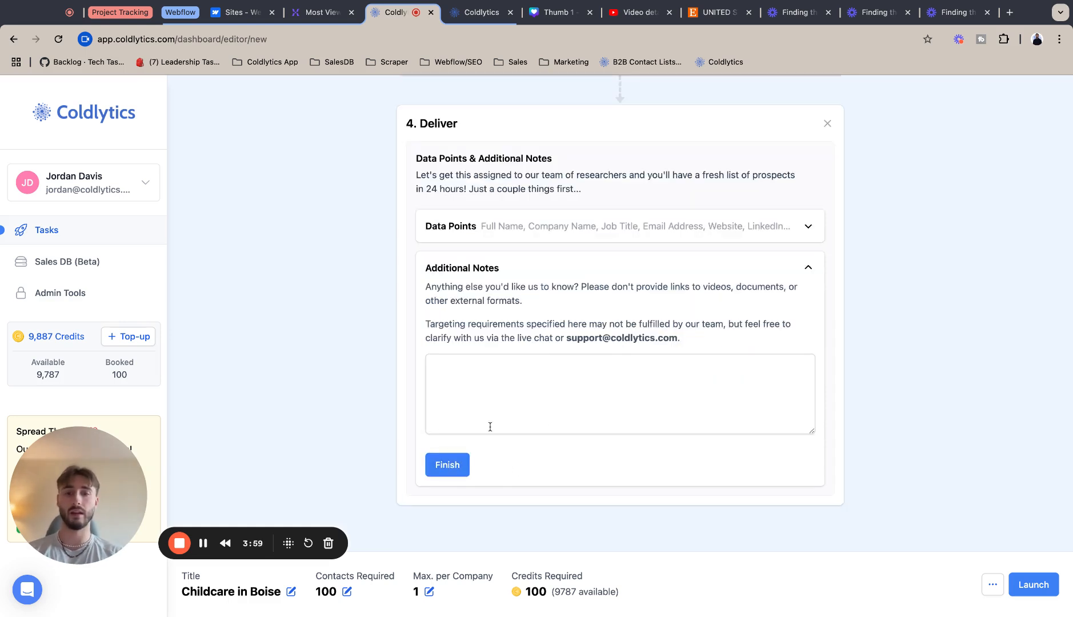
{"action": "left_click", "coordinate": [449, 466]}
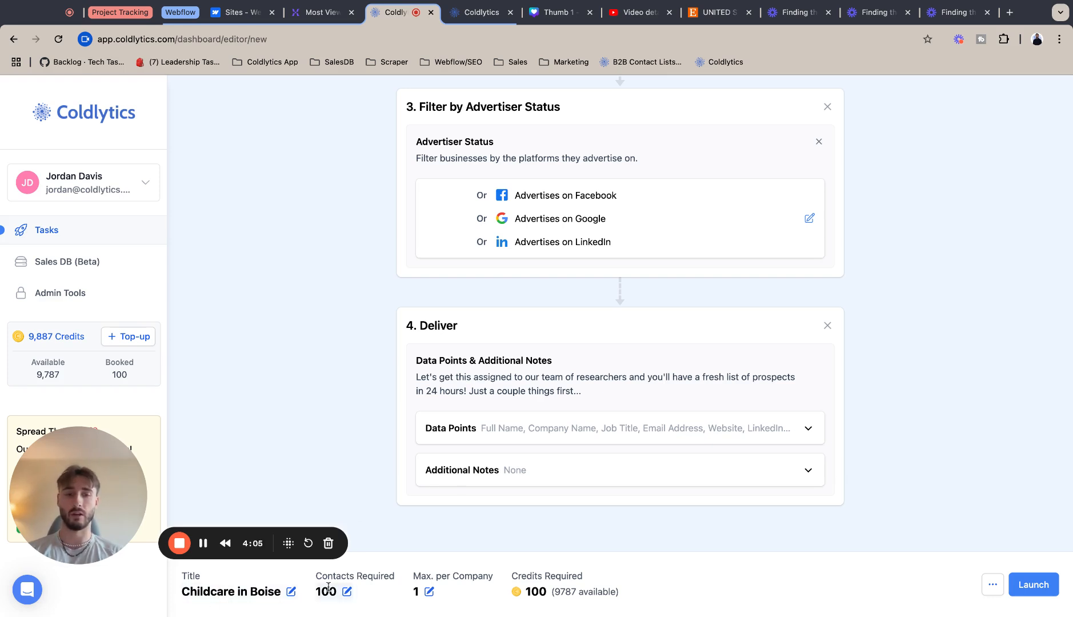
Save the Childcare in Boise task as a draft.
{"action": "left_click", "coordinate": [995, 591]}
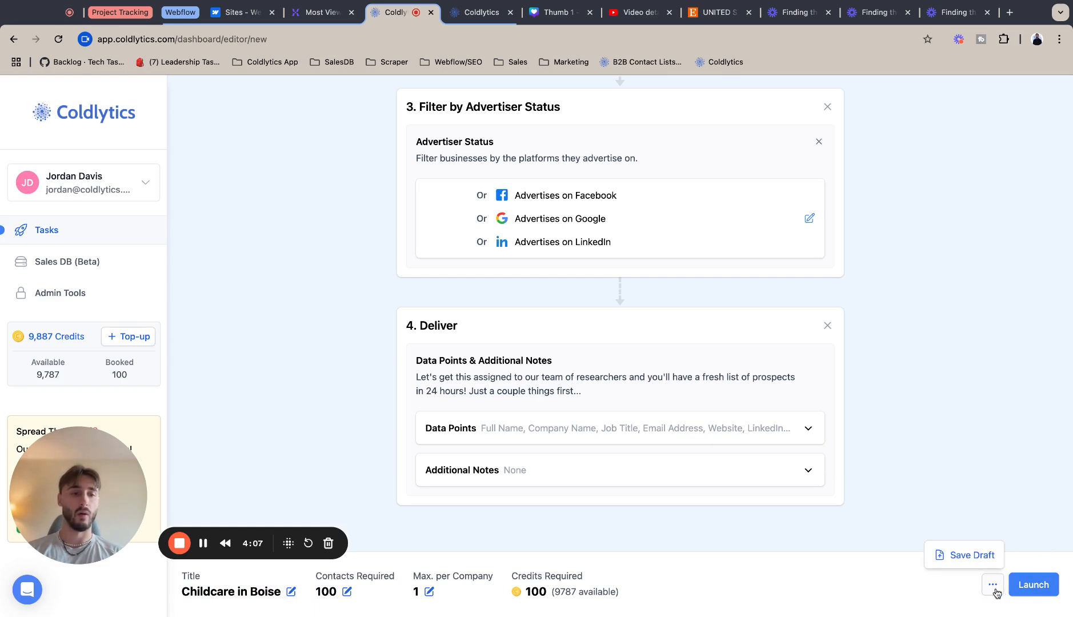
{"action": "left_click", "coordinate": [981, 558]}
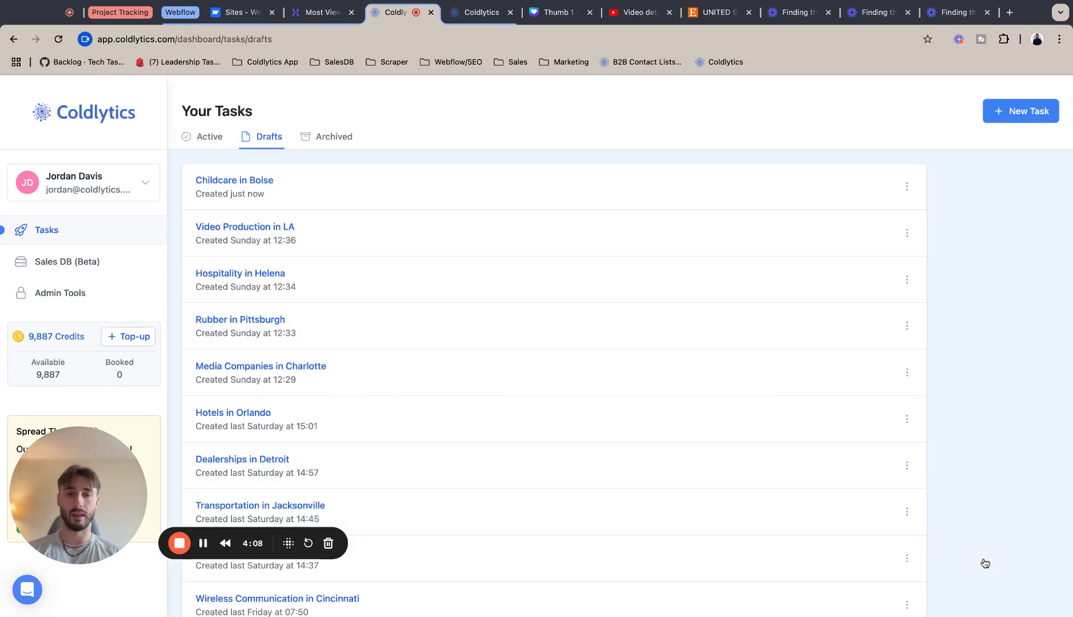
Reopen the Childcare in Boise draft and launch the task.
{"action": "left_click", "coordinate": [229, 180]}
{"action": "scroll", "coordinate": [757, 450], "scroll_direction": "down", "scroll_amount": 10}
{"action": "scroll", "coordinate": [758, 454], "scroll_direction": "down", "scroll_amount": 3}
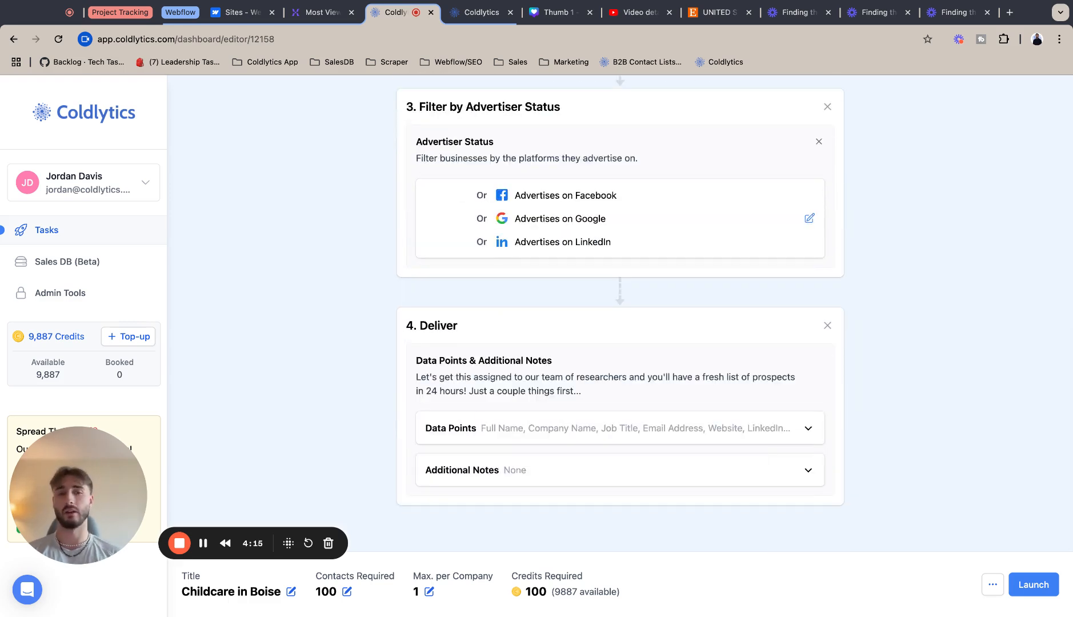
{"action": "left_click", "coordinate": [1034, 585]}
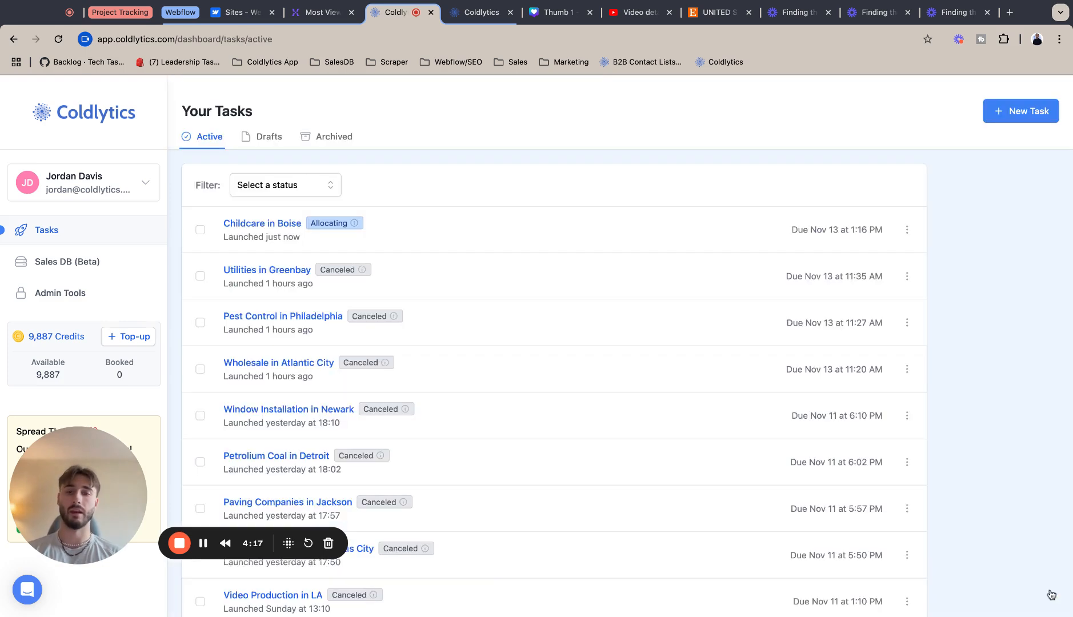